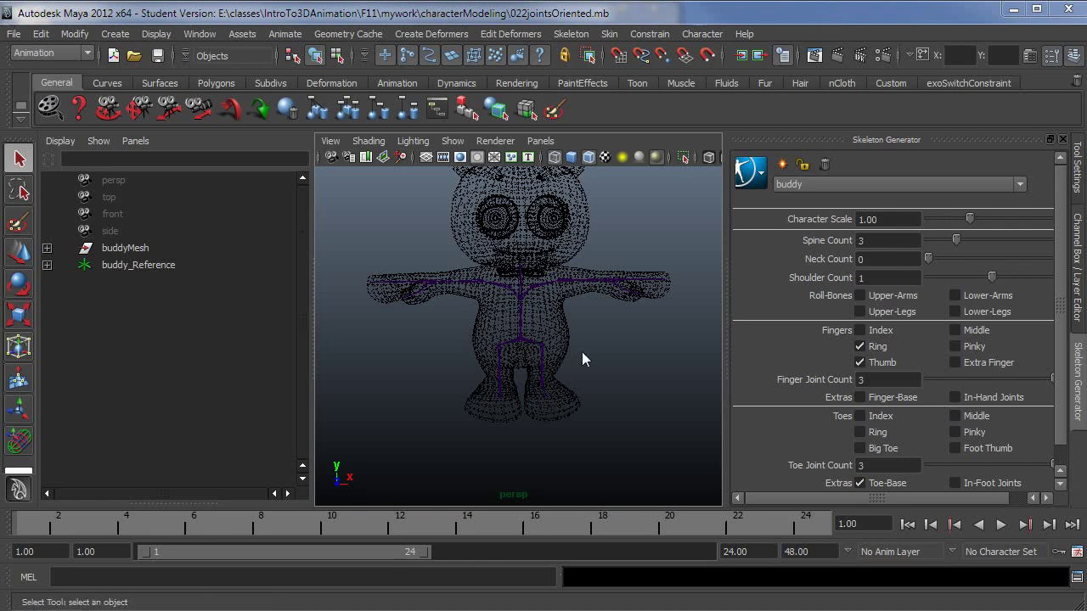
- Turn the view toward the bear and close the Skeleton Generator settings panel
alt+drag(617, 338, 588, 376)
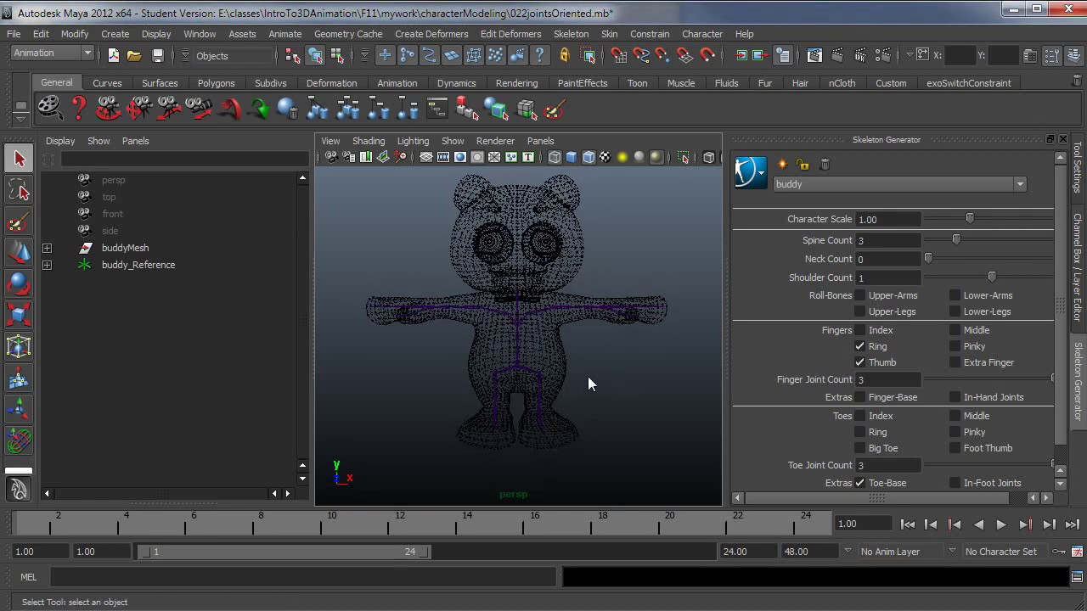
alt+right_drag(587, 376, 577, 396)
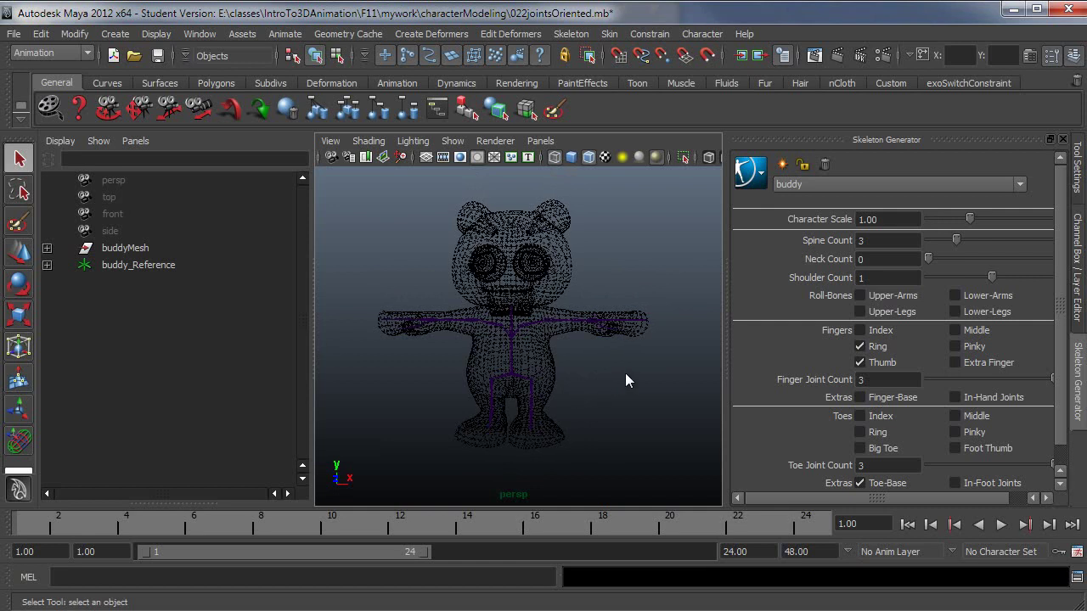
click(1062, 140)
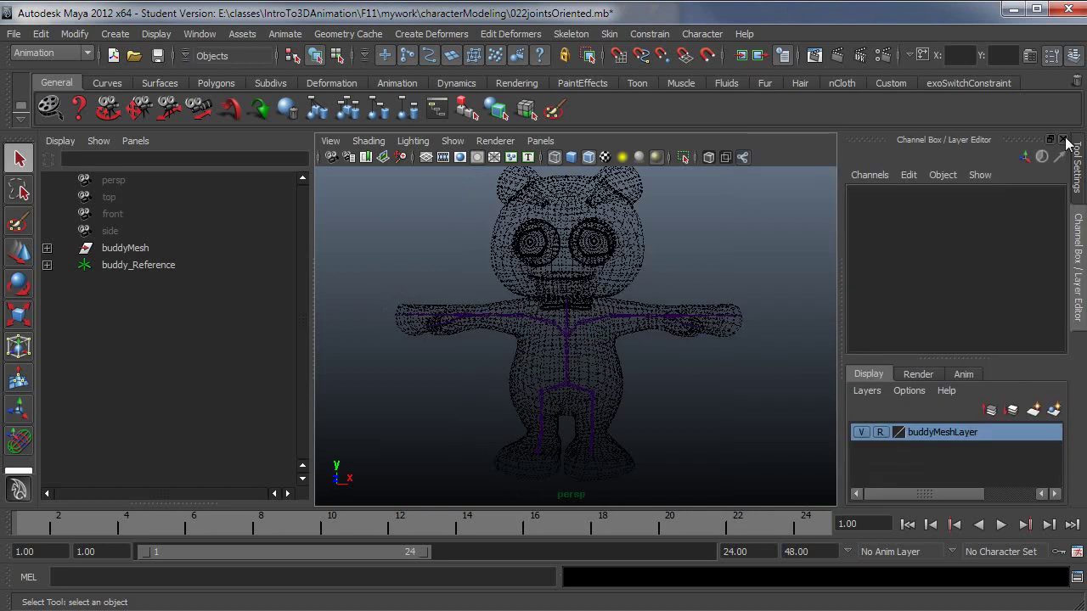
- Turn off reference mode on buddyMeshLayer, select the bear, and expand buddyMesh in the Outliner
alt+right_drag(721, 381, 602, 393)
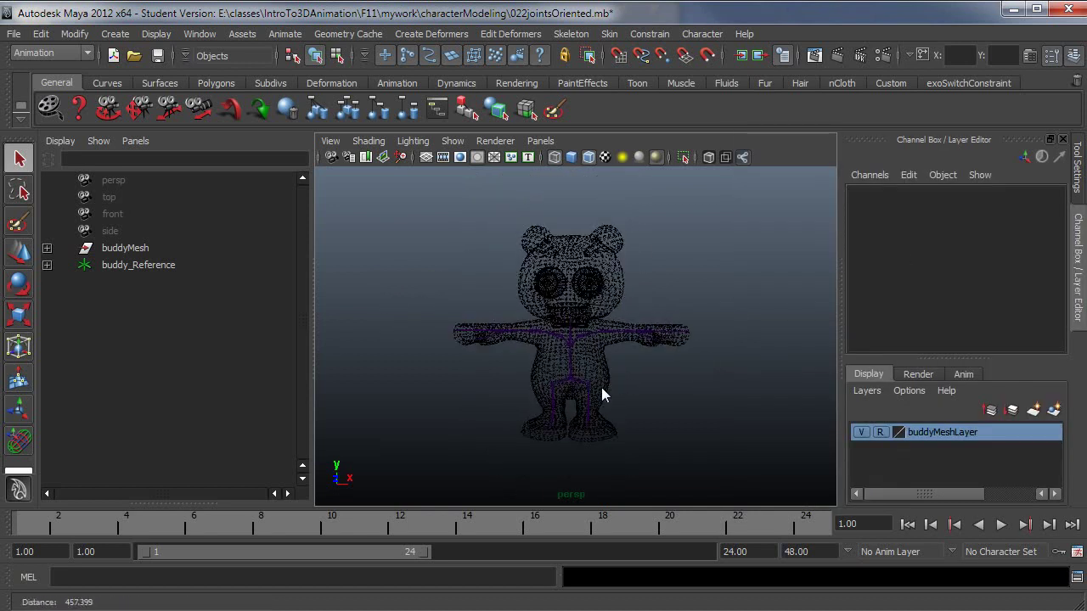
click(881, 433)
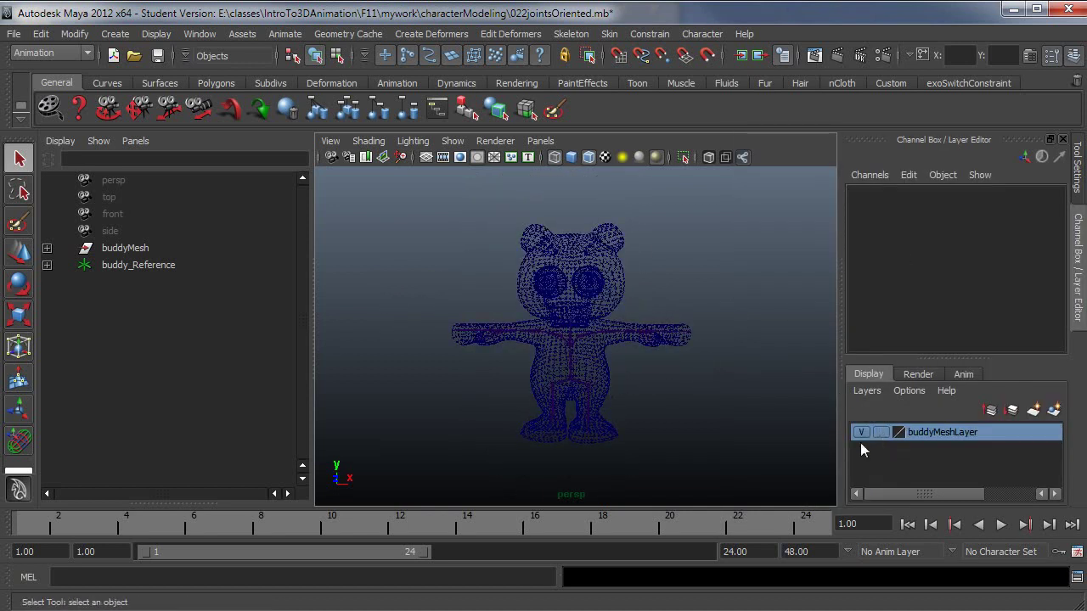
click(603, 386)
scroll(1058, 306, down, 2)
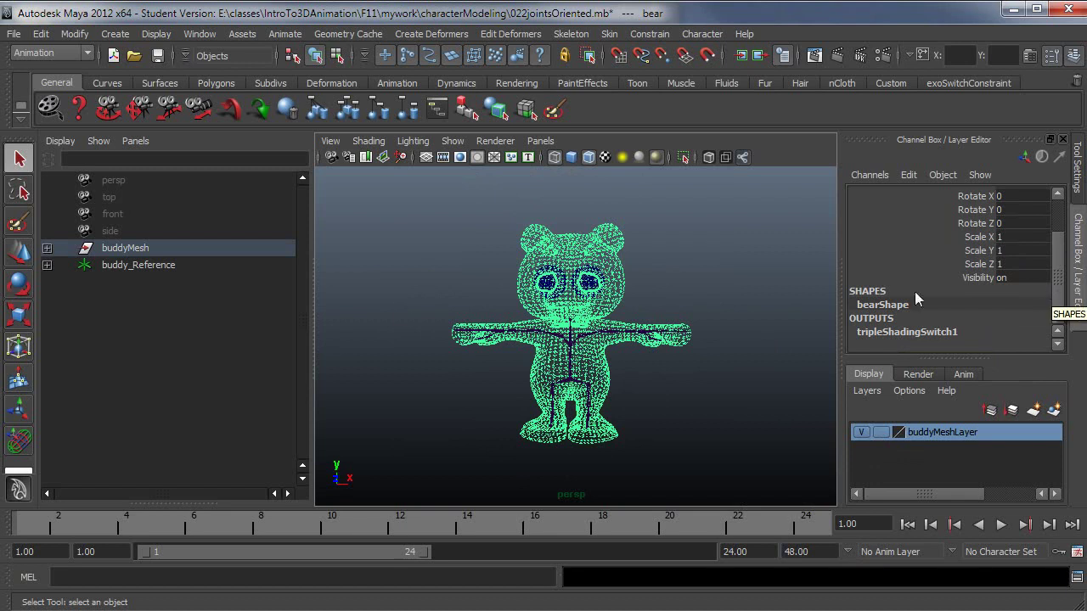
click(47, 248)
- Select the buddyMesh group and freeze its transformations to translate 0 and scale 1
click(114, 297)
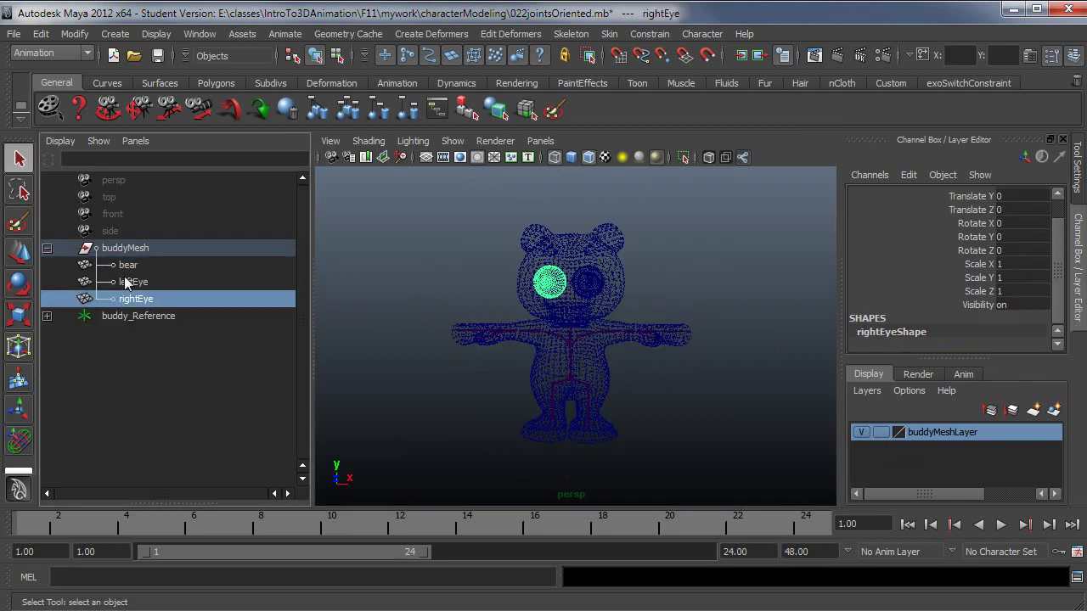
click(124, 281)
click(127, 266)
click(126, 248)
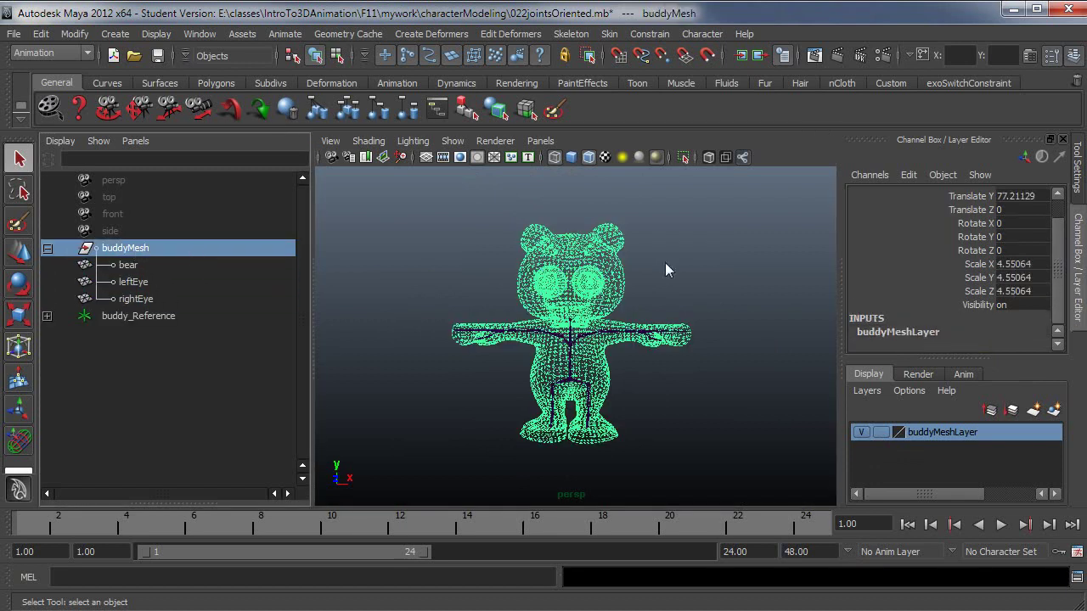
click(175, 265)
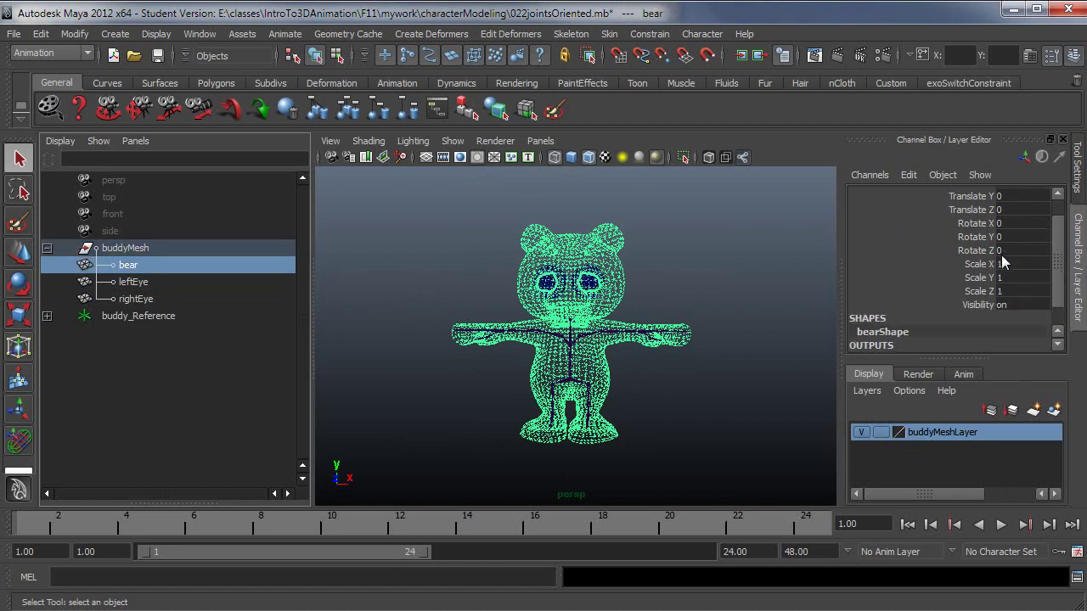
click(122, 248)
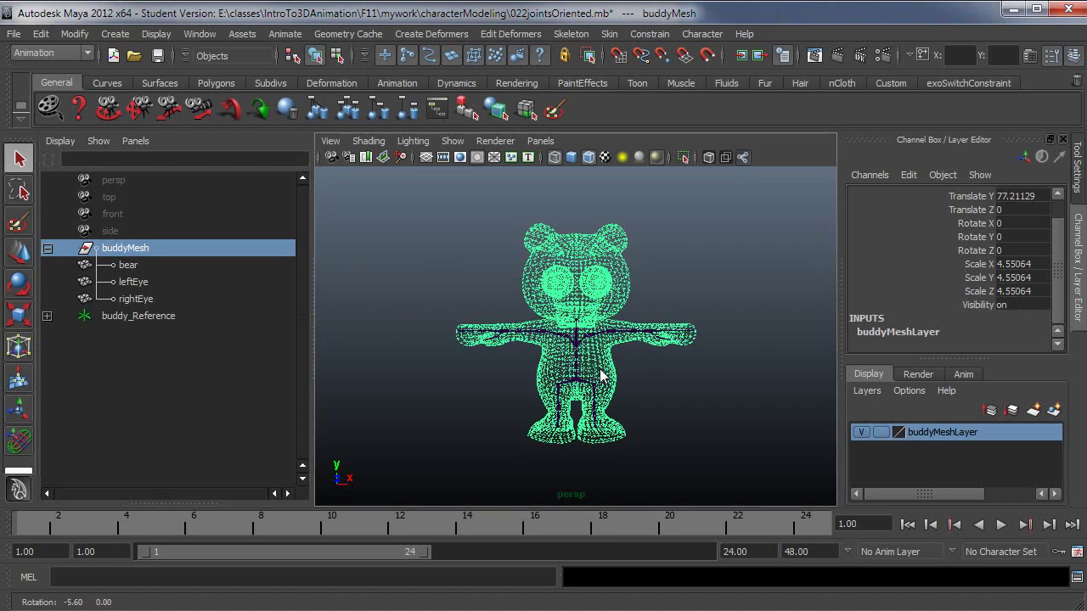
click(72, 35)
click(90, 86)
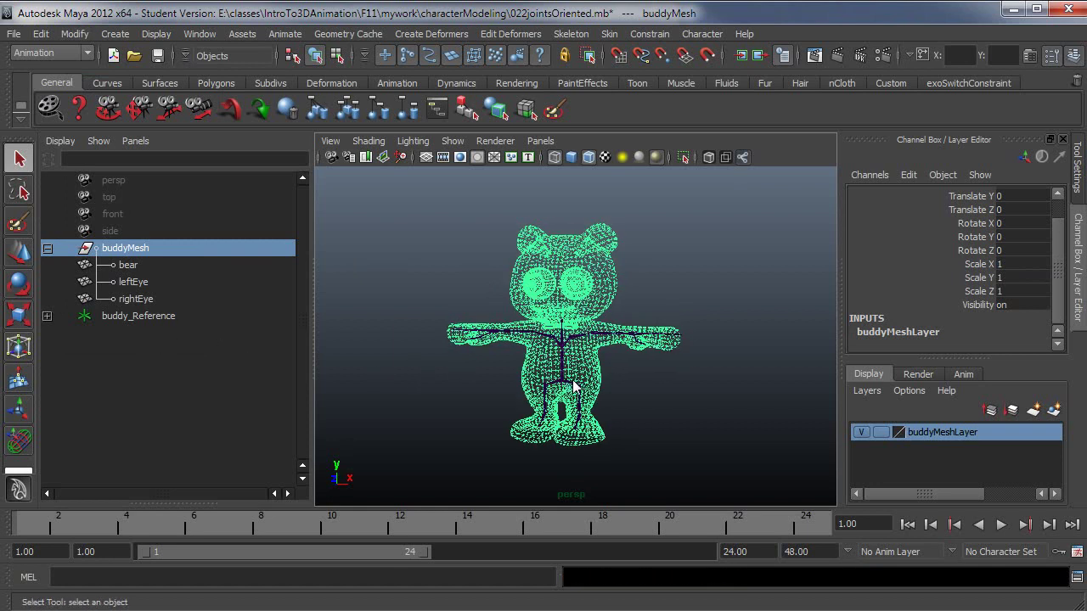
- Select the skeleton plus the bear mesh and open the Interactive Skin Bind options
click(544, 378)
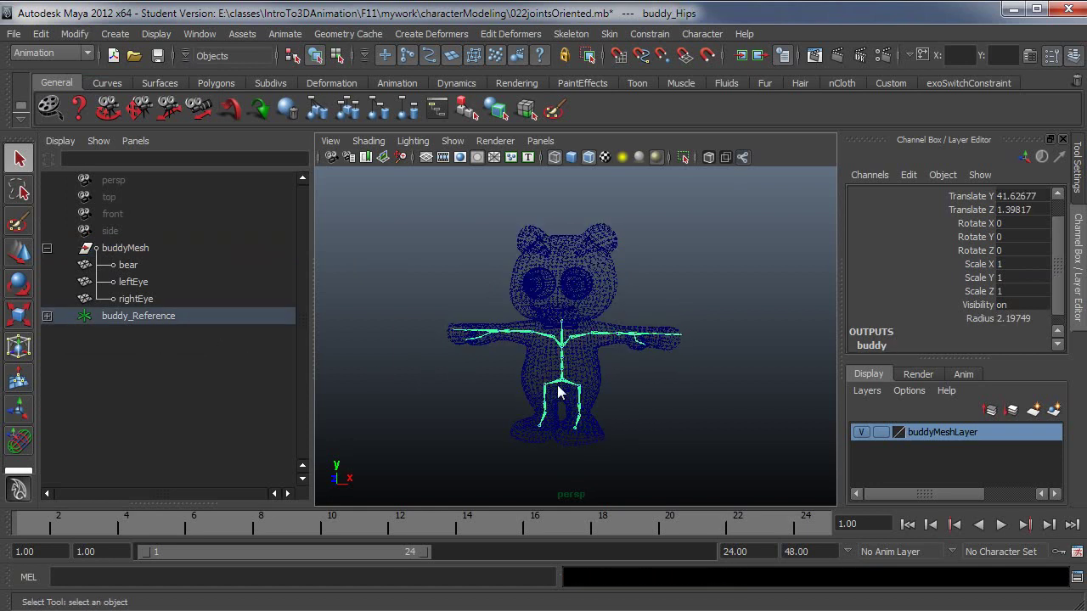
click(581, 371)
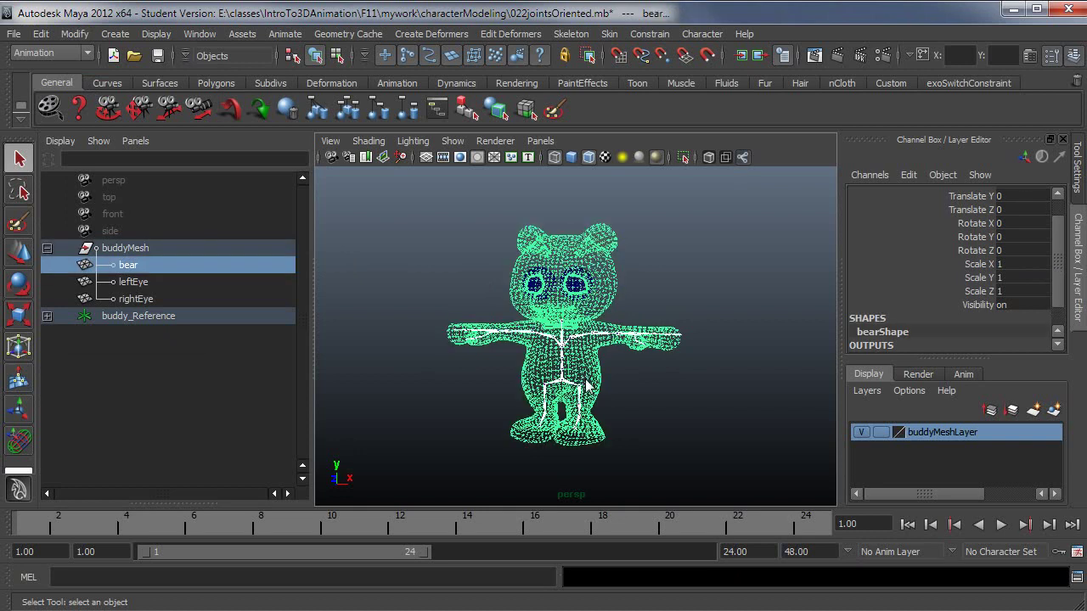
click(609, 34)
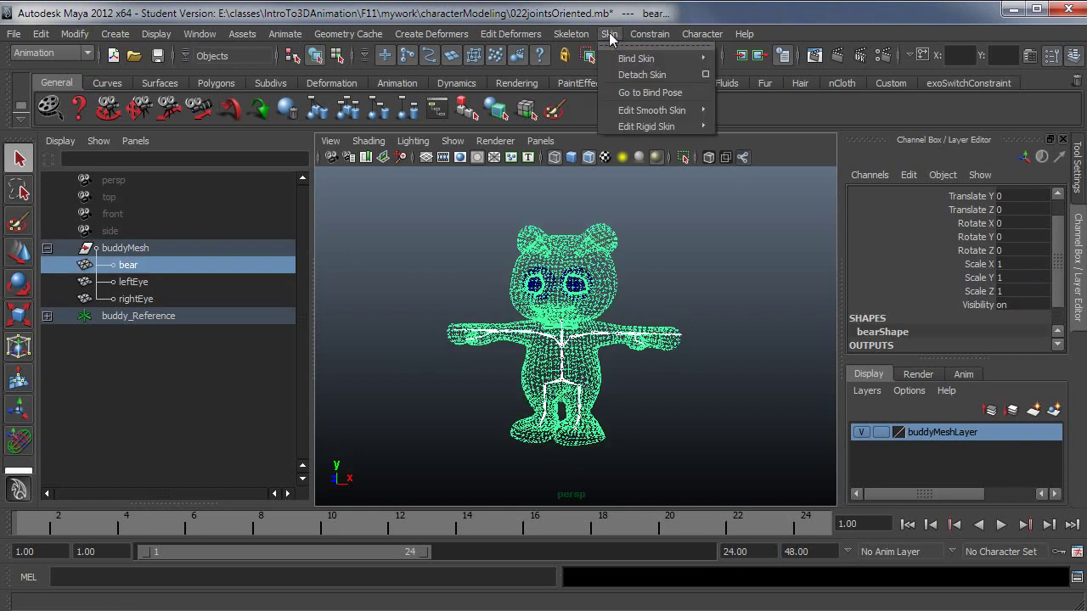
mouse_move(686, 59)
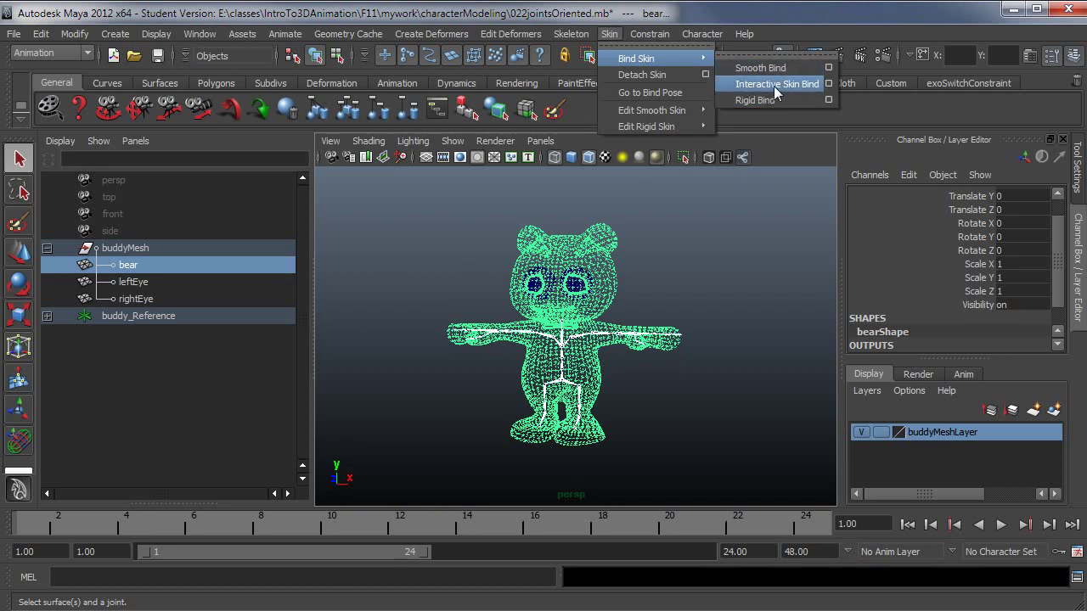
click(828, 85)
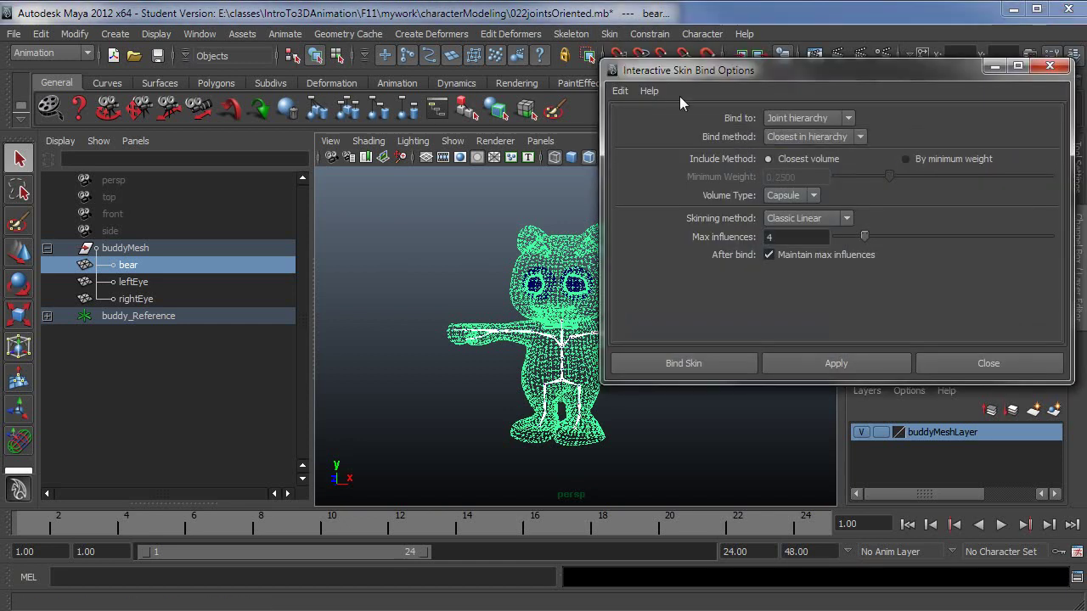
- Reset the Interactive Skin Bind options to defaults and bind the bear mesh to the skeleton
click(620, 90)
click(639, 127)
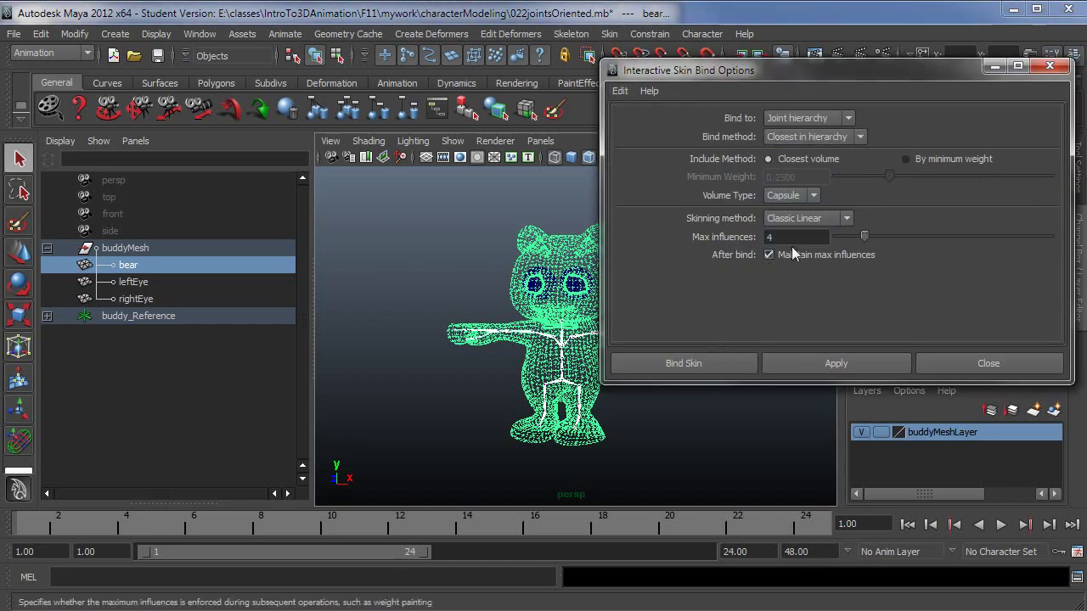
click(682, 363)
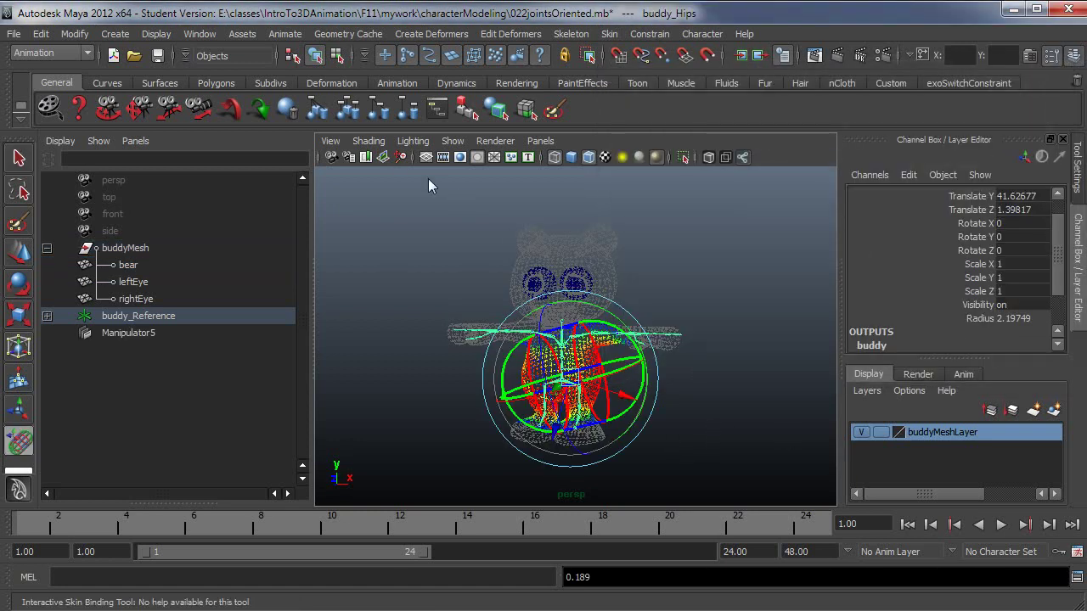
- Show the bear smooth-shaded with wireframe toggled and Default Quality Rendering
click(367, 141)
click(404, 295)
key(5)
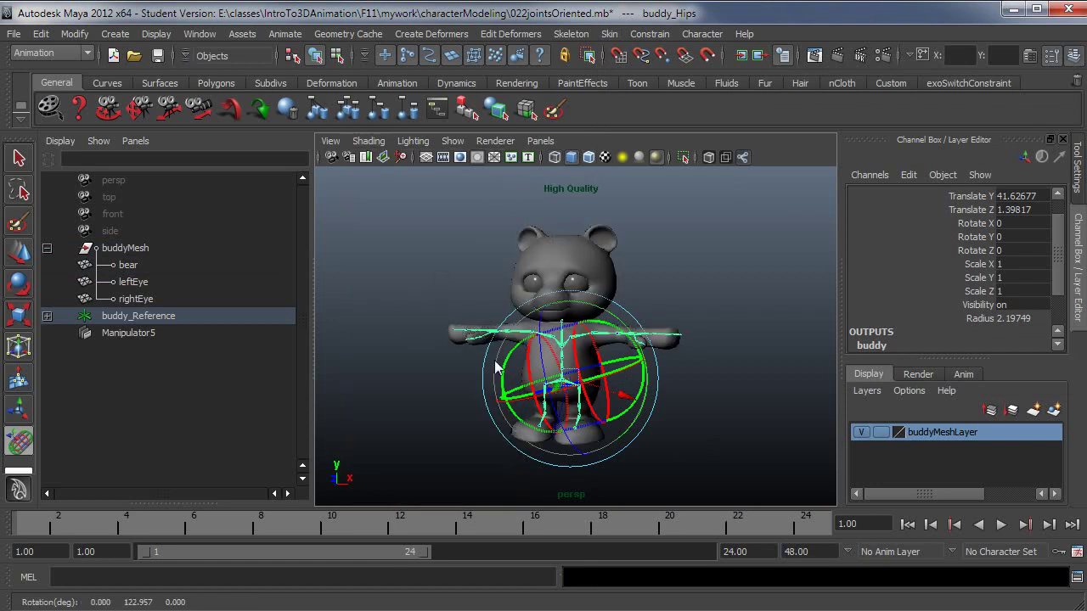
alt+drag(497, 367, 543, 410)
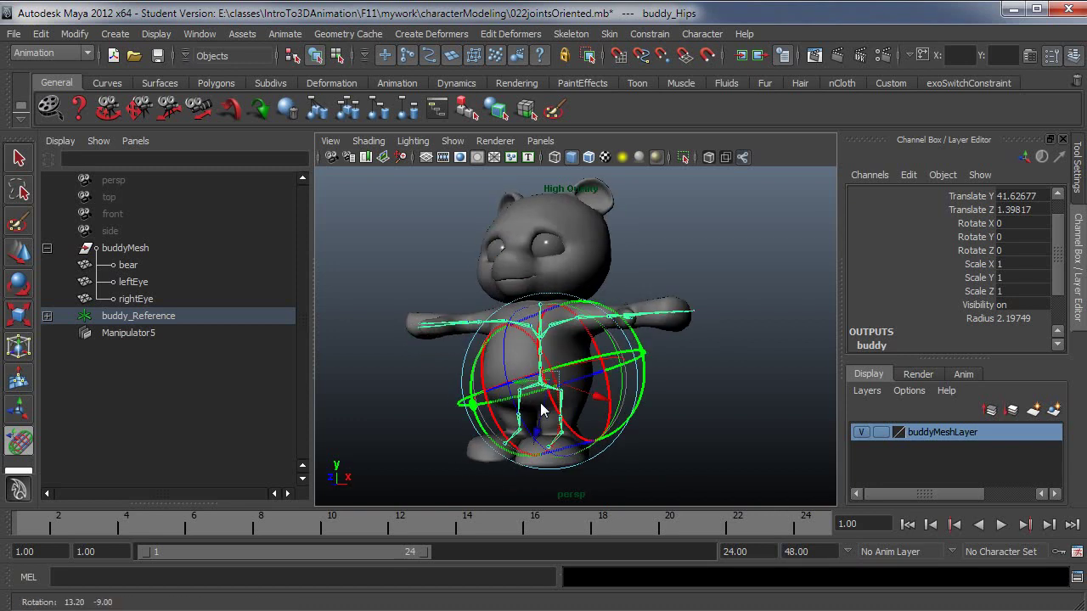
key(q)
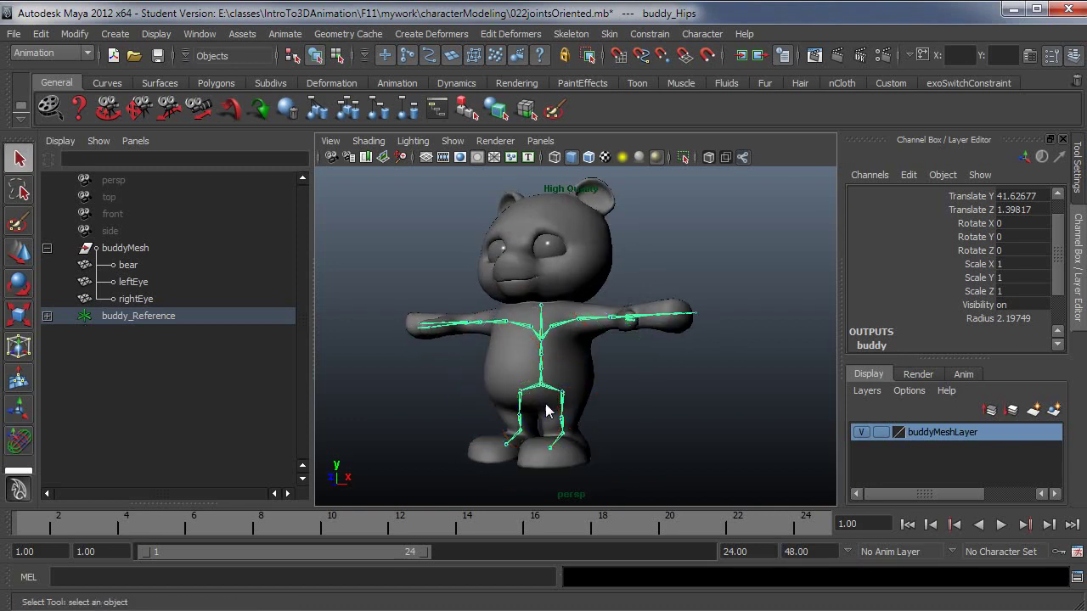
click(501, 144)
click(507, 167)
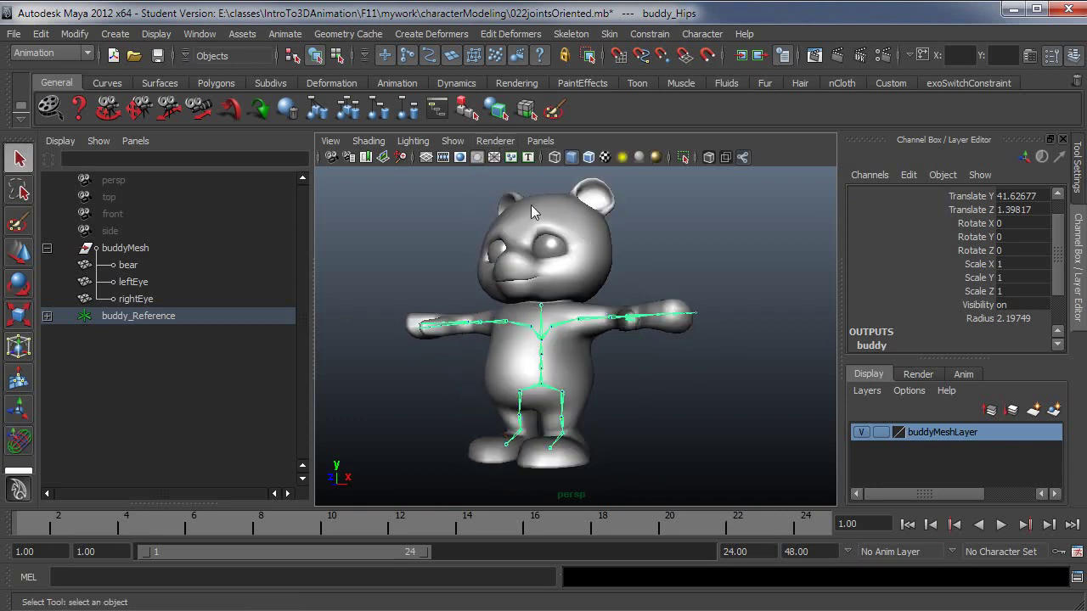
- Inspect the influences of the right hand, left arm and left upper leg joints
key(y)
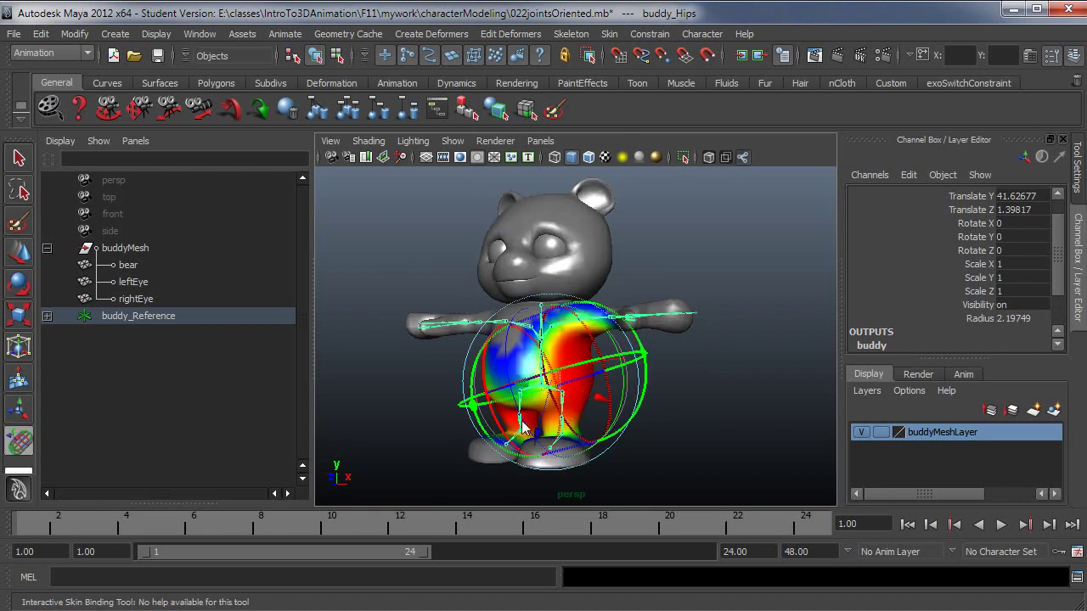
alt+drag(526, 428, 491, 378)
alt+drag(558, 429, 652, 478)
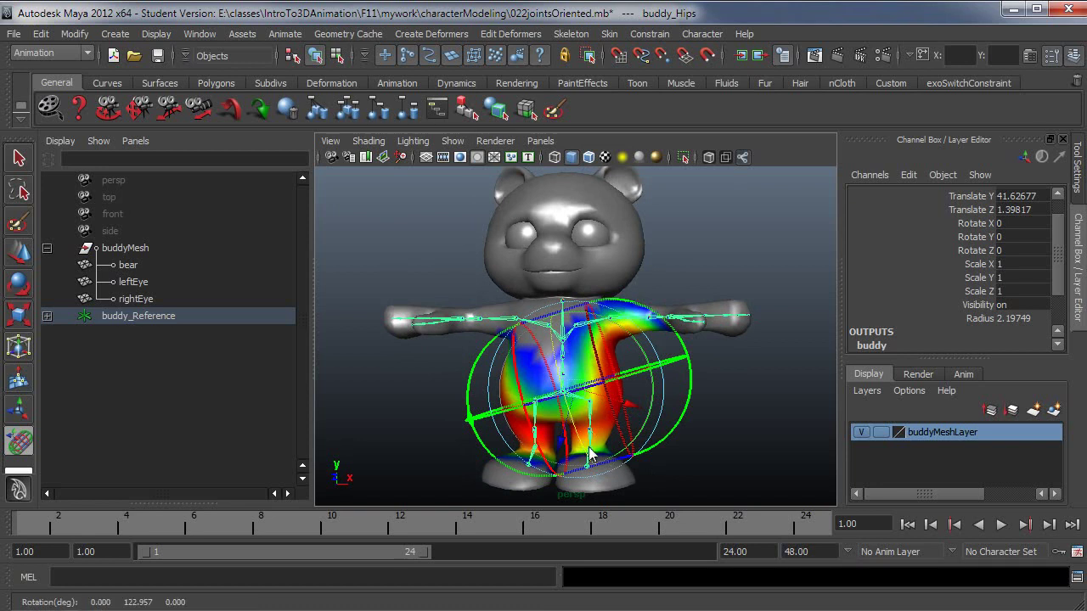
click(456, 321)
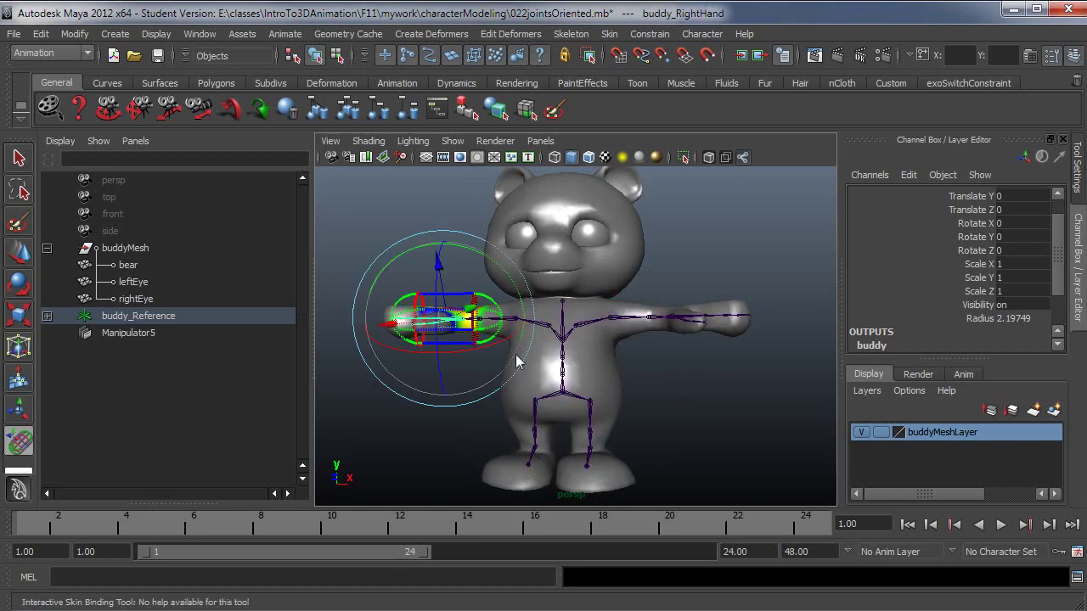
click(626, 327)
alt+drag(580, 420, 571, 390)
click(562, 397)
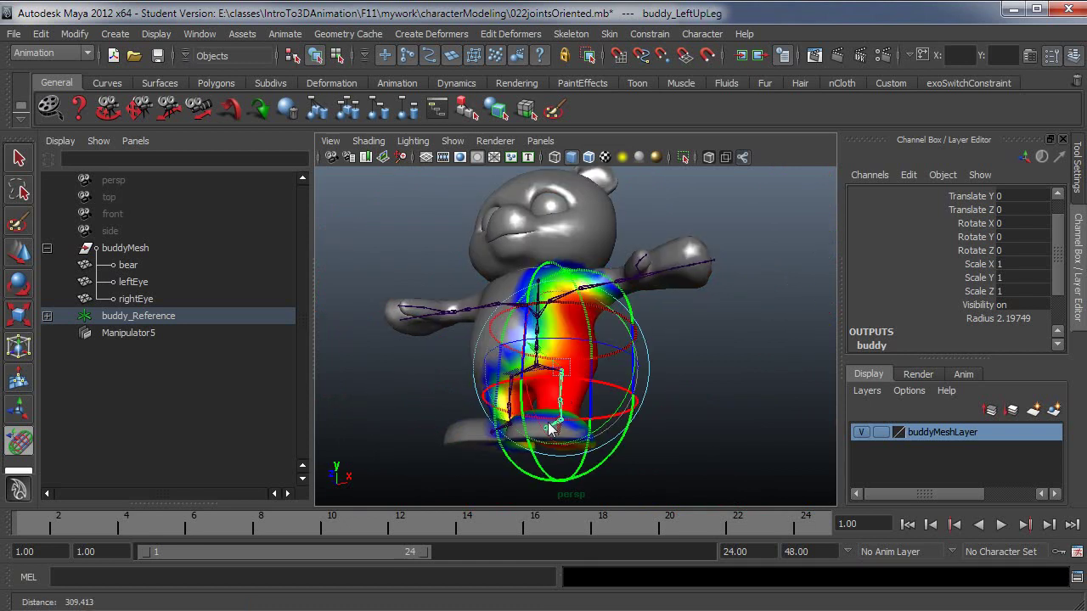
- Rotate the left upper leg's influence volume to reshape the thigh weights, then pick buddy_LeftLeg
alt+right_drag(562, 397, 624, 340)
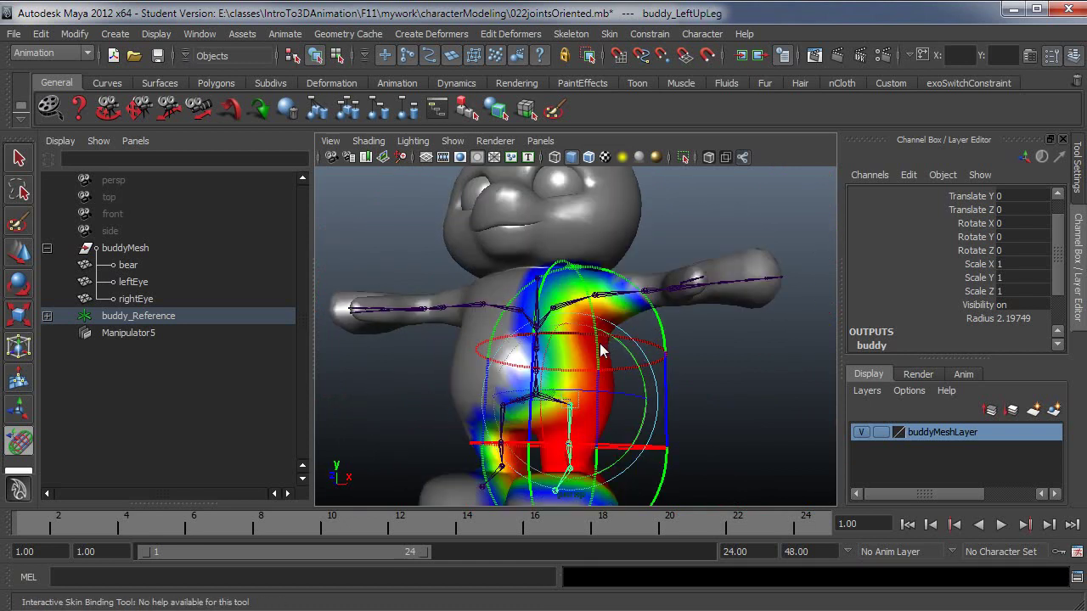
alt+right_drag(693, 472, 618, 432)
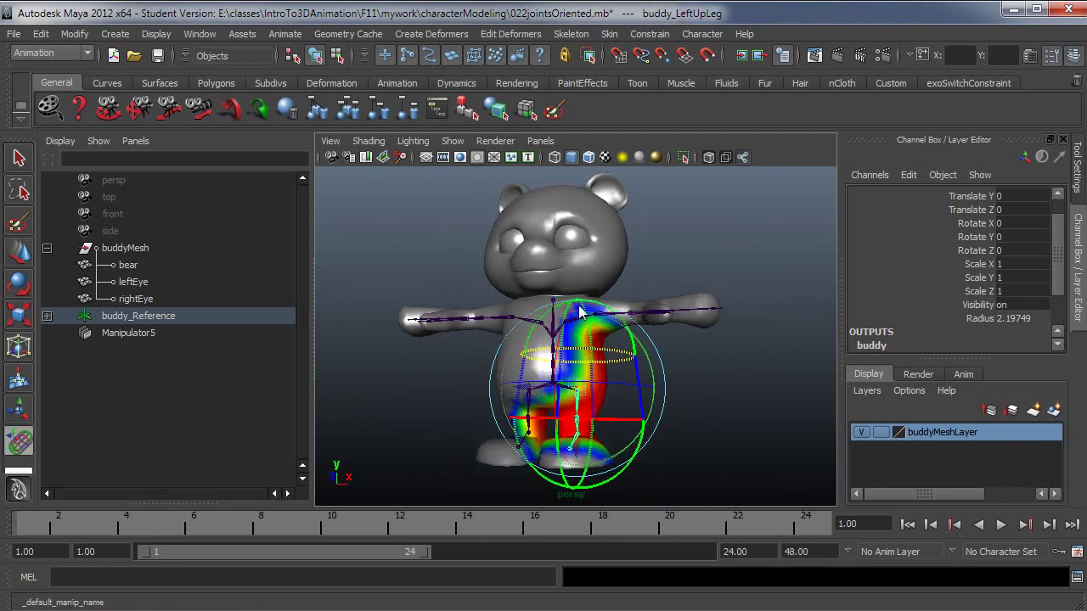
drag(584, 312, 584, 337)
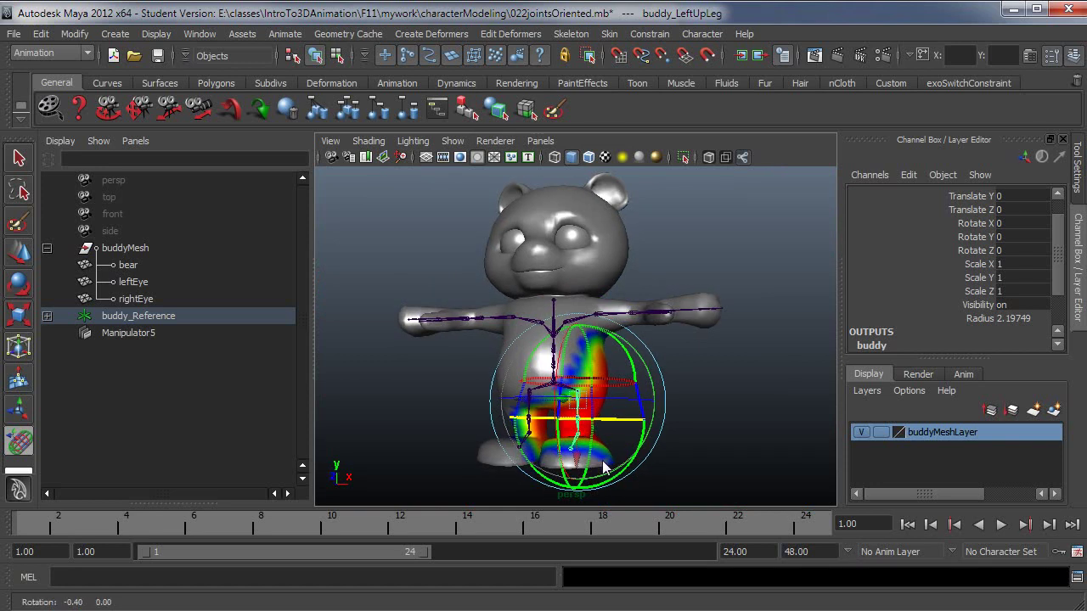
alt+drag(579, 426, 559, 435)
drag(570, 327, 599, 404)
scroll(720, 474, down, 3)
alt+right_drag(599, 403, 731, 408)
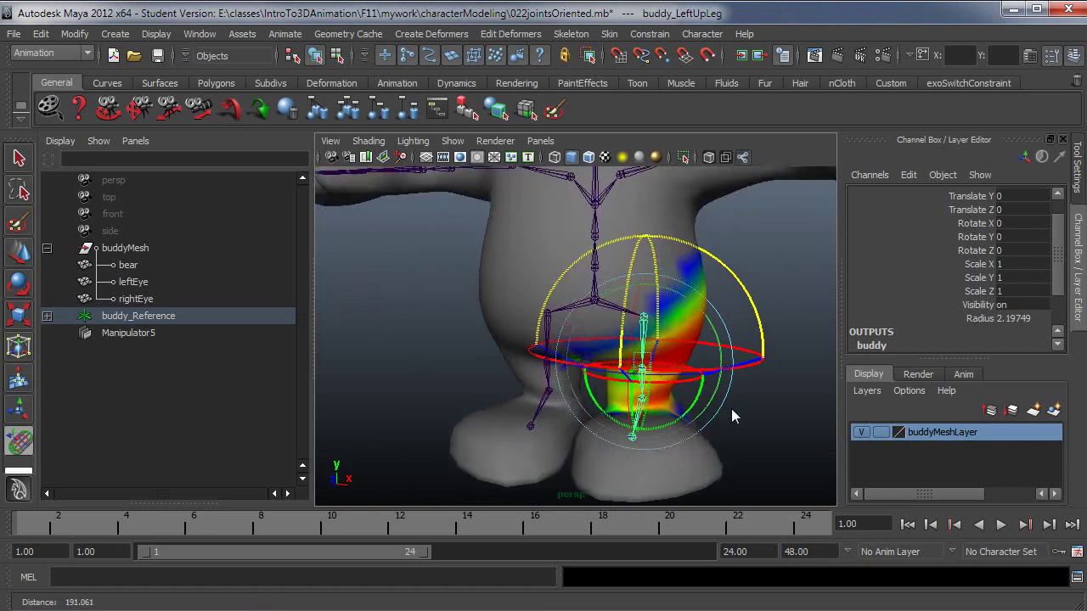
alt+drag(731, 409, 649, 405)
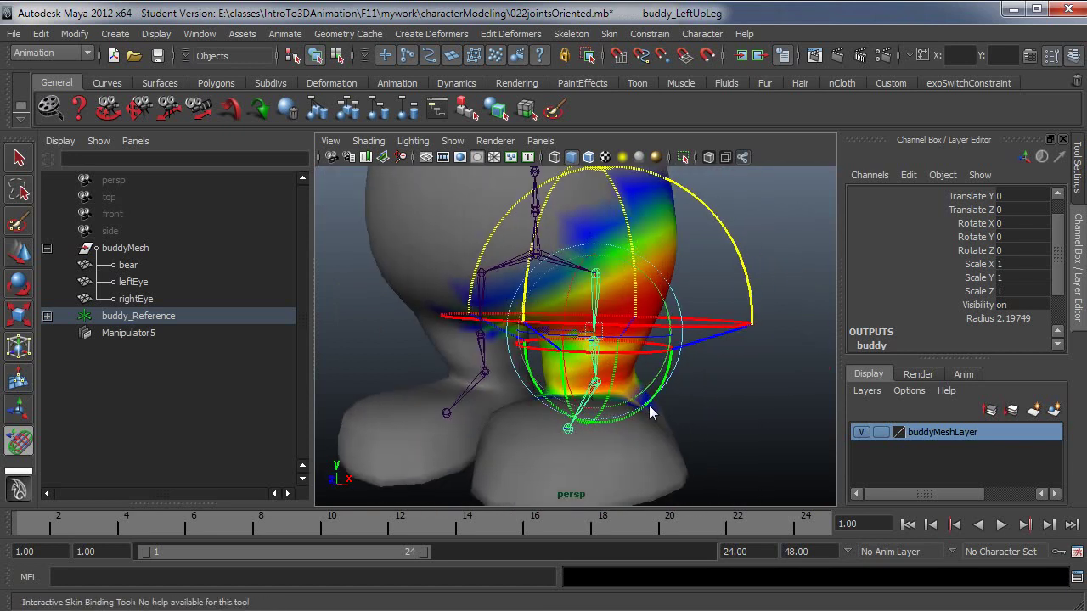
click(599, 370)
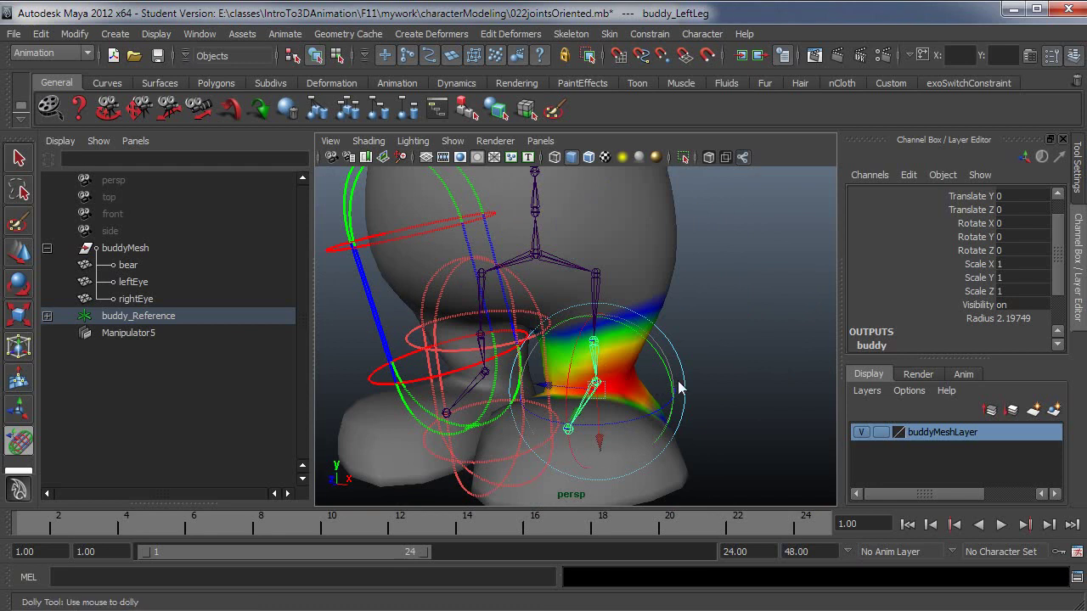
- Orbit around the legs to inspect buddy_LeftLeg's weights, then return to the upper leg joint
alt+drag(657, 380, 603, 387)
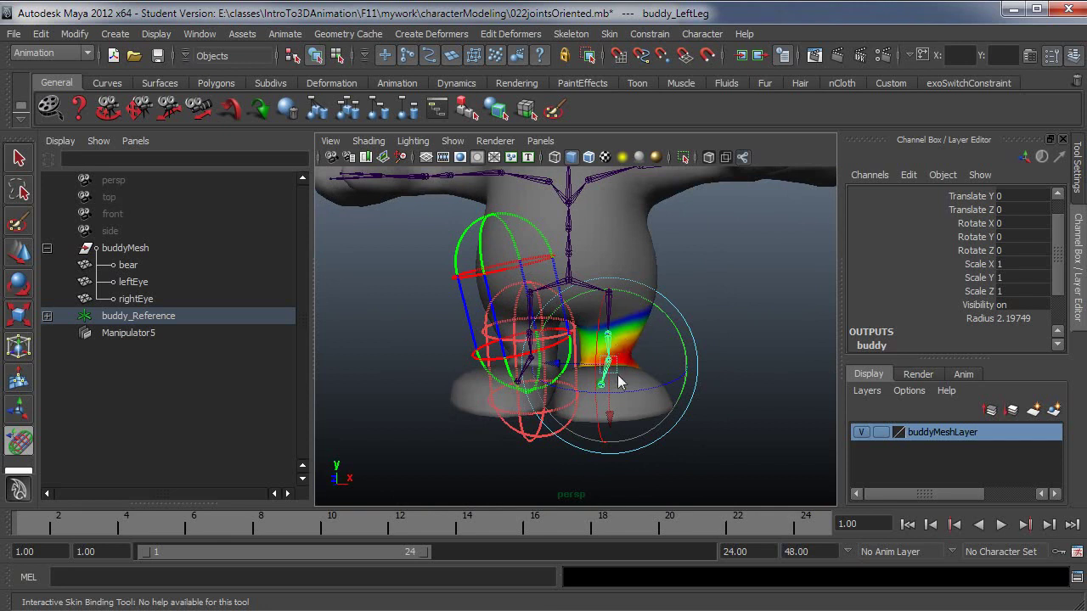
alt+drag(617, 375, 607, 298)
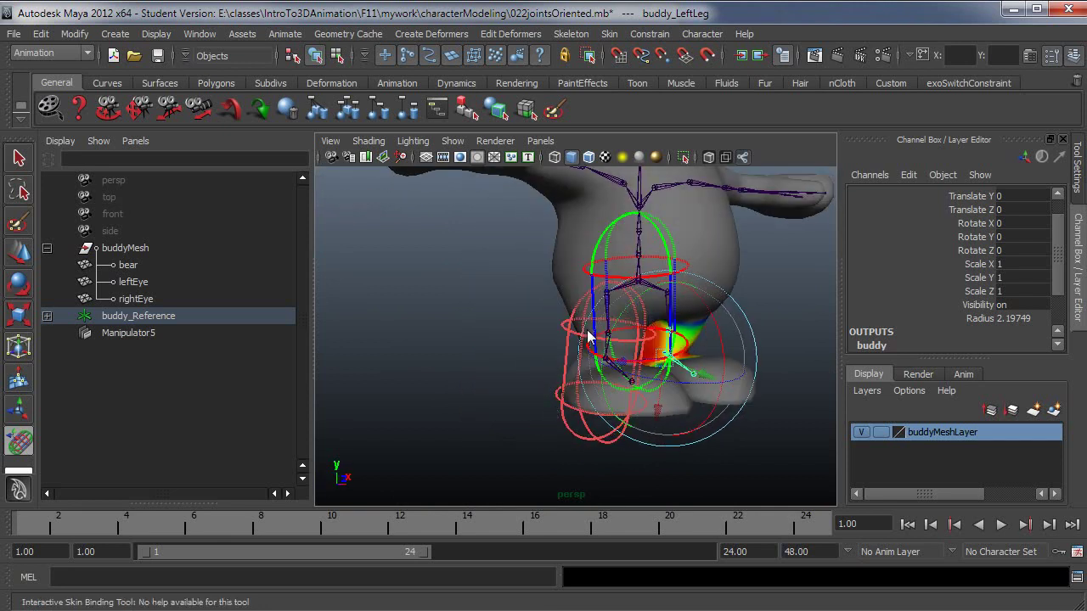
alt+drag(585, 393, 590, 288)
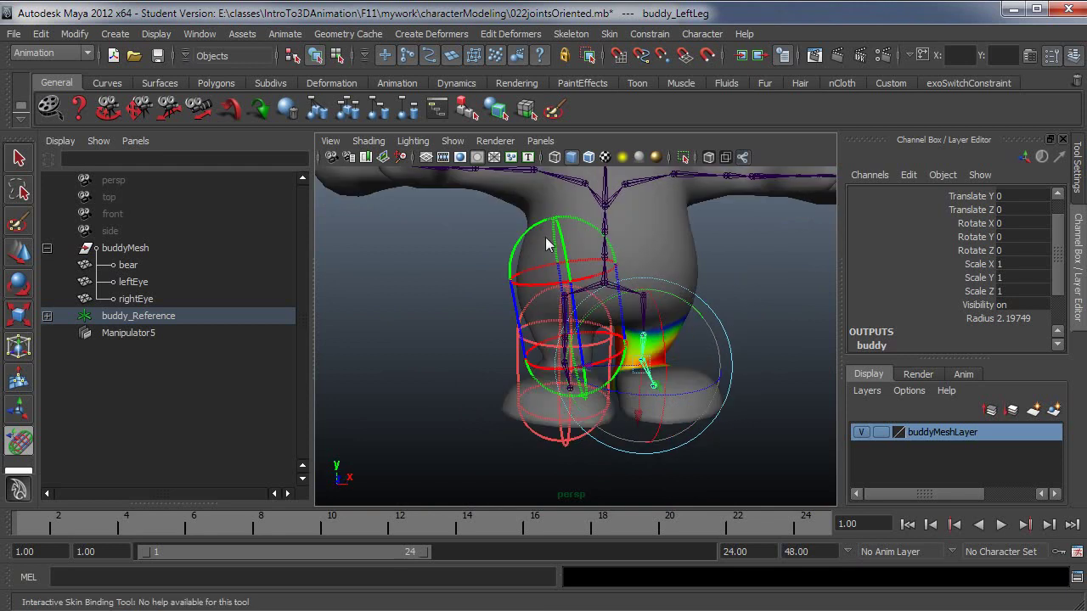
alt+drag(575, 352, 479, 291)
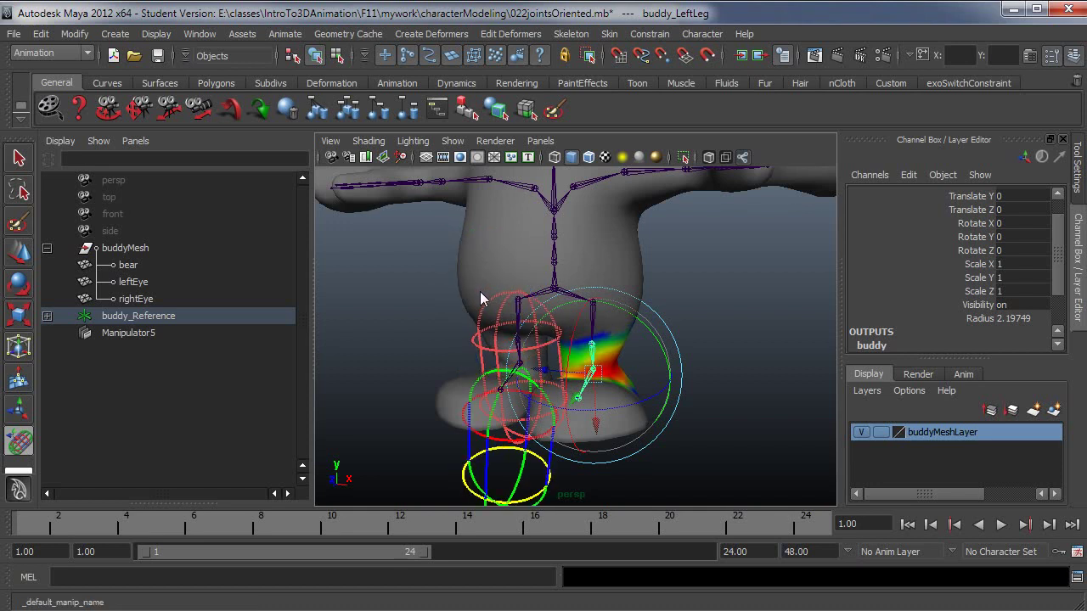
mouse_move(516, 465)
alt+mouse_down()
mouse_move(646, 474)
mouse_move(669, 460)
mouse_move(522, 462)
alt+mouse_up()
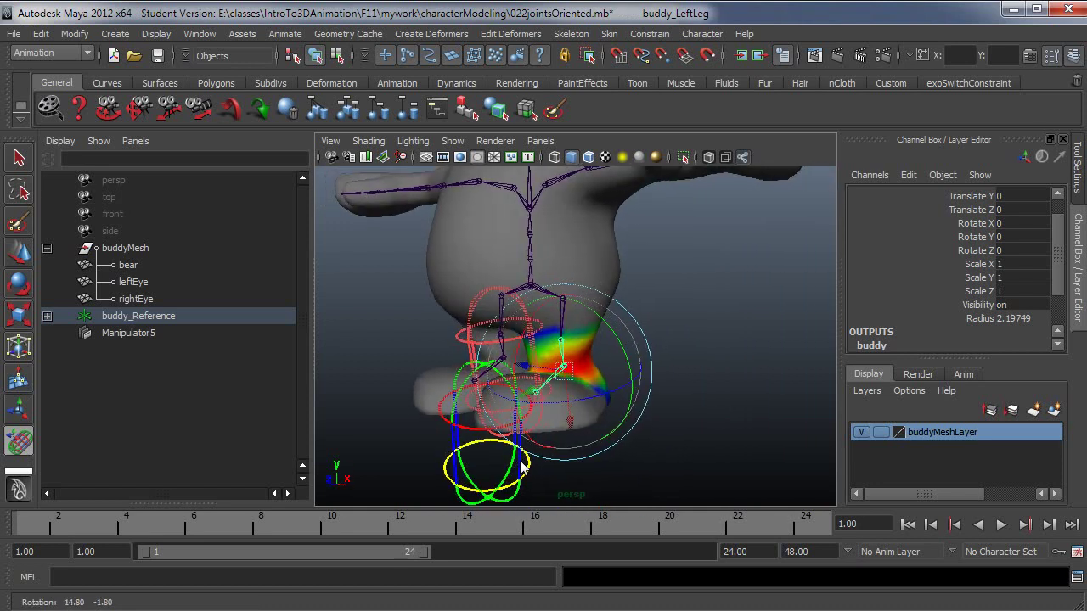
alt+right_drag(591, 414, 655, 416)
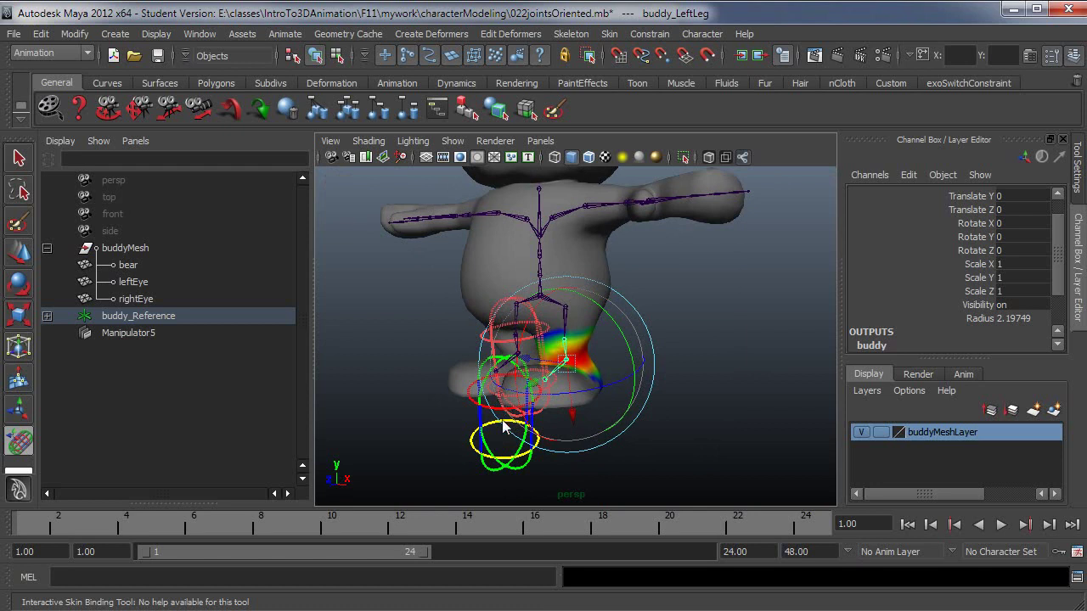
key(Up)
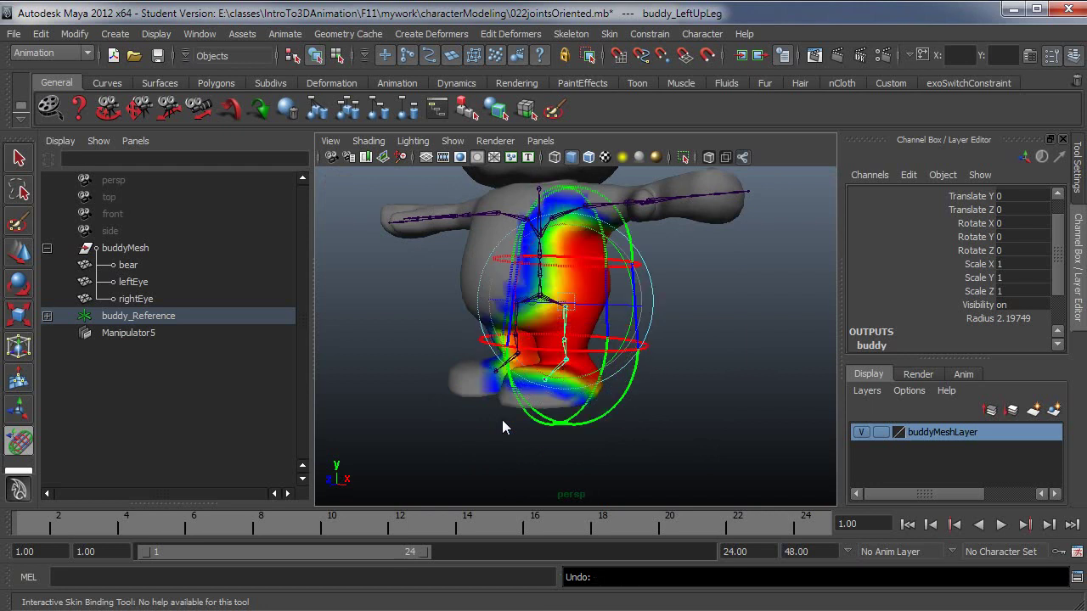
- Undo the interactive skin-binding steps
key(Up)
key(Up)
key(Up)
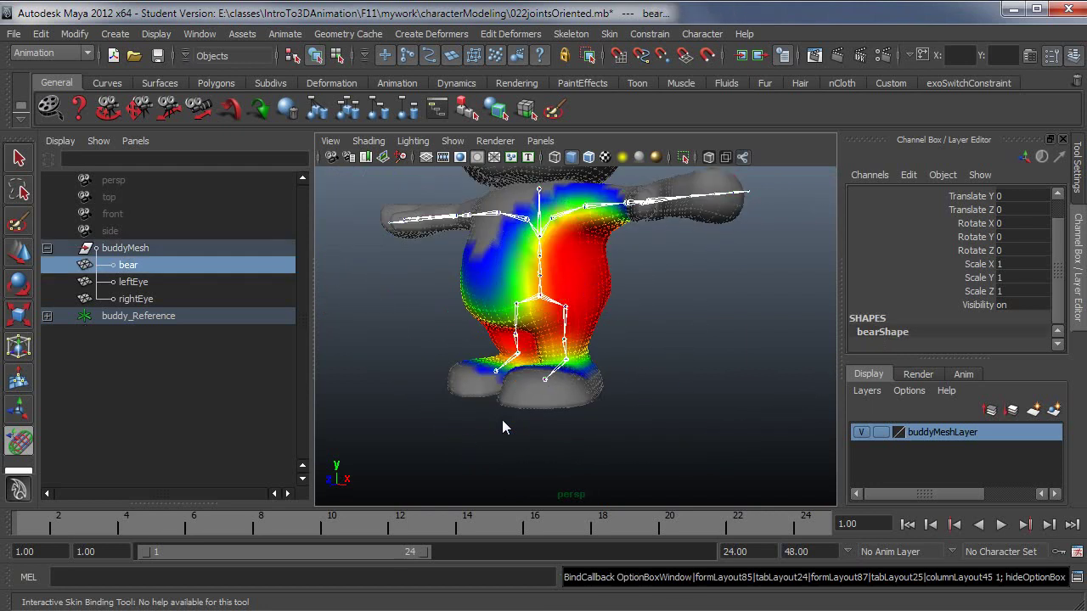
key(ctrl+z)
alt+drag(502, 420, 683, 269)
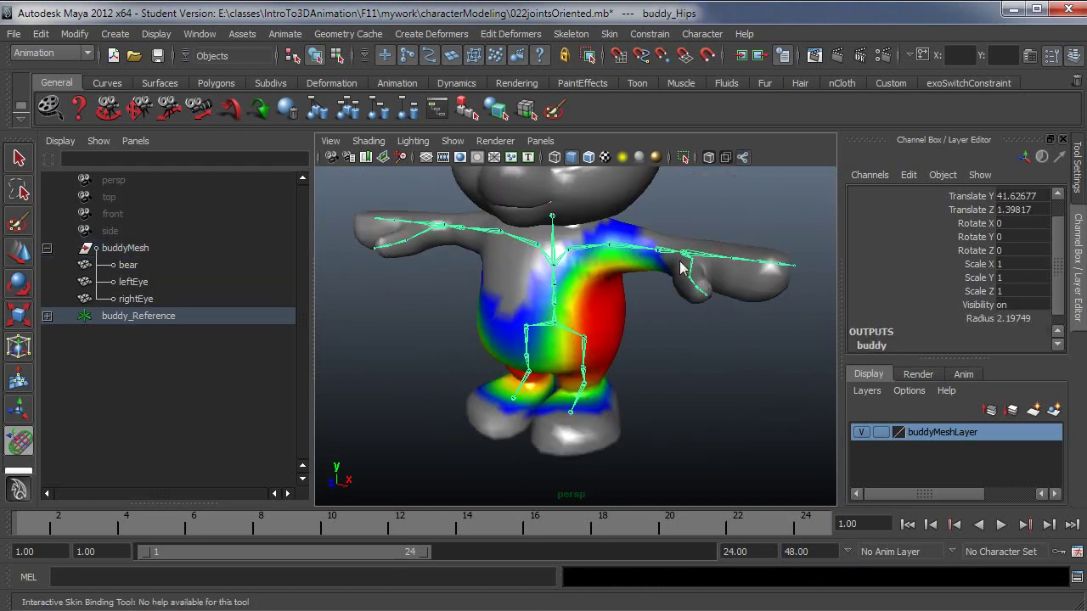
- Test-rotate the left forearm joint about 41.77°, then select the hip joint
click(674, 239)
key(e)
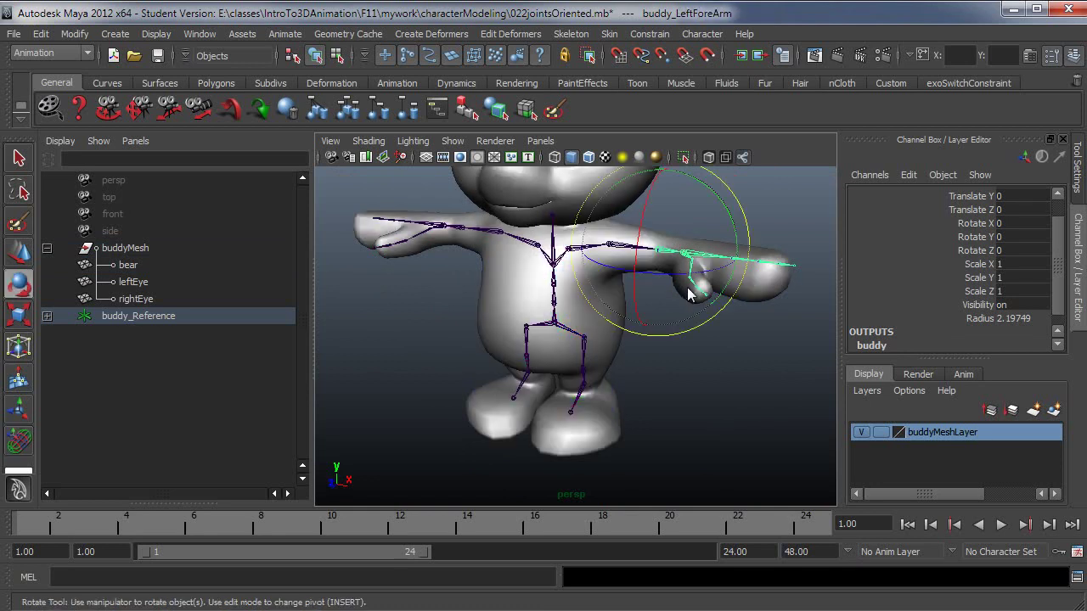
drag(682, 282, 635, 353)
click(548, 296)
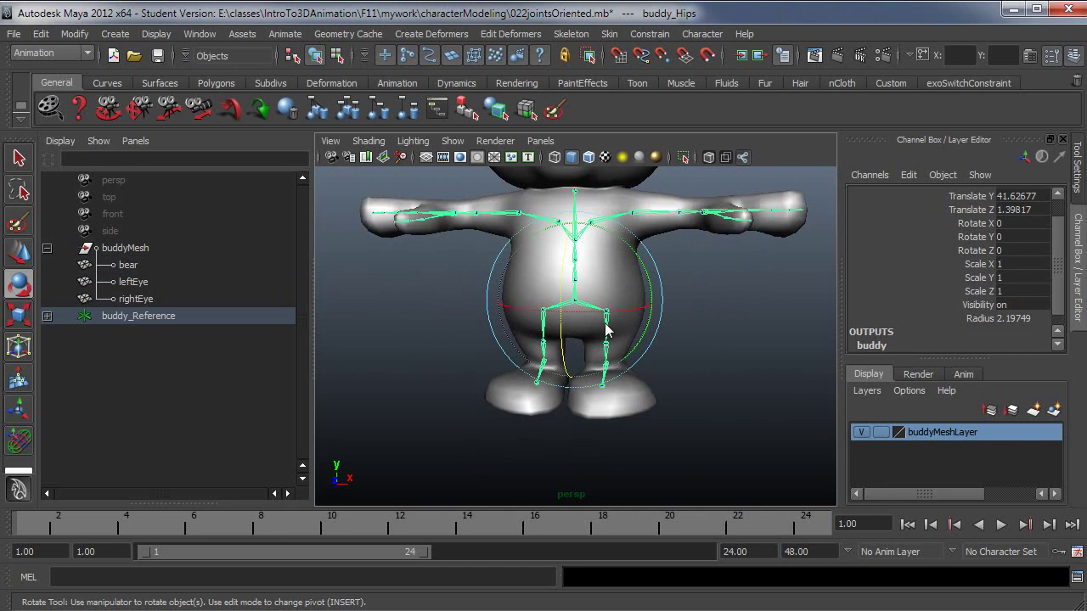
- Return to selection mode and select the bear mesh
key(q)
click(634, 282)
alt+right_drag(706, 332, 624, 326)
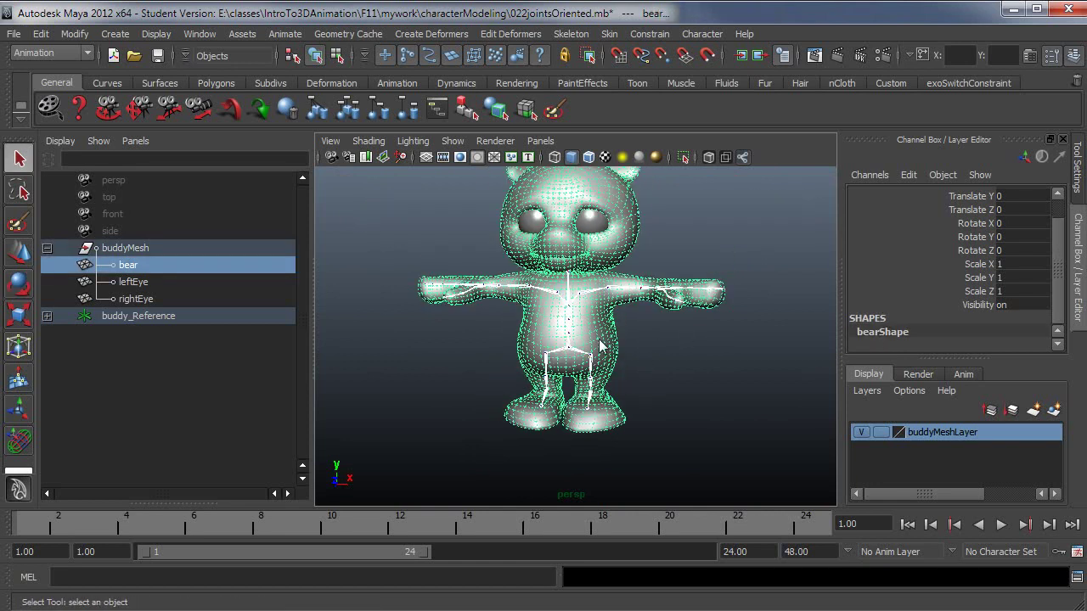
- Reset the Smooth Bind options to defaults (Post, 5 influences, 4.0 dropoff) and move the dialog aside
click(610, 34)
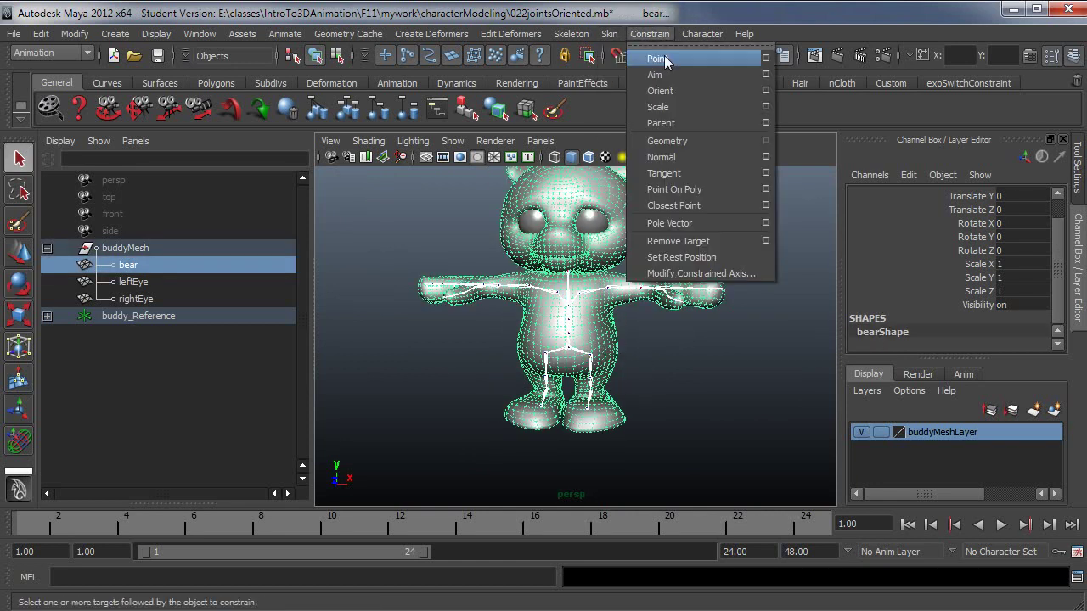
mouse_move(671, 59)
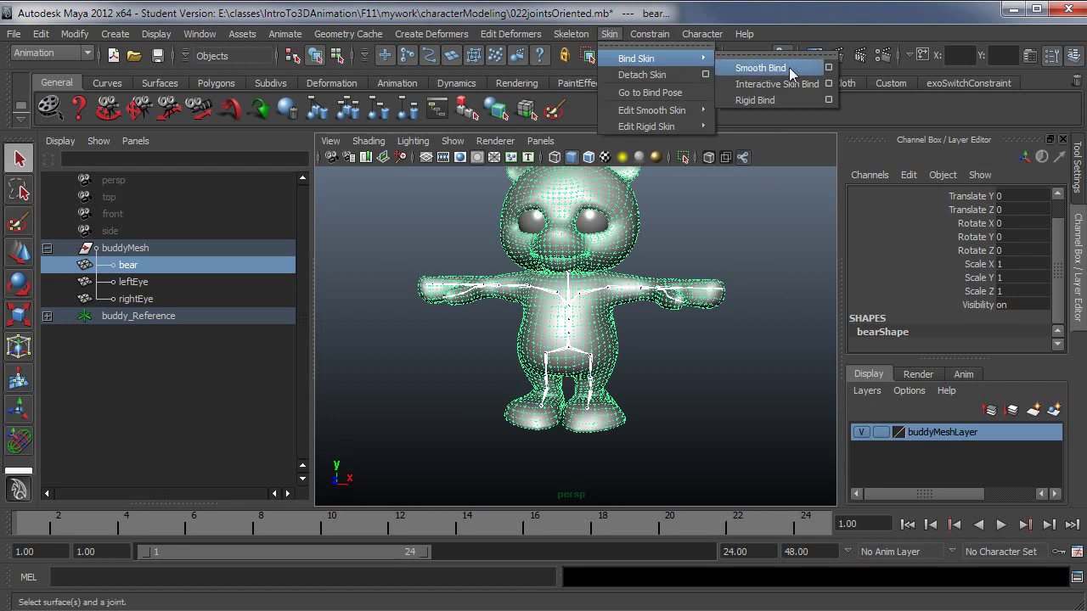
click(829, 67)
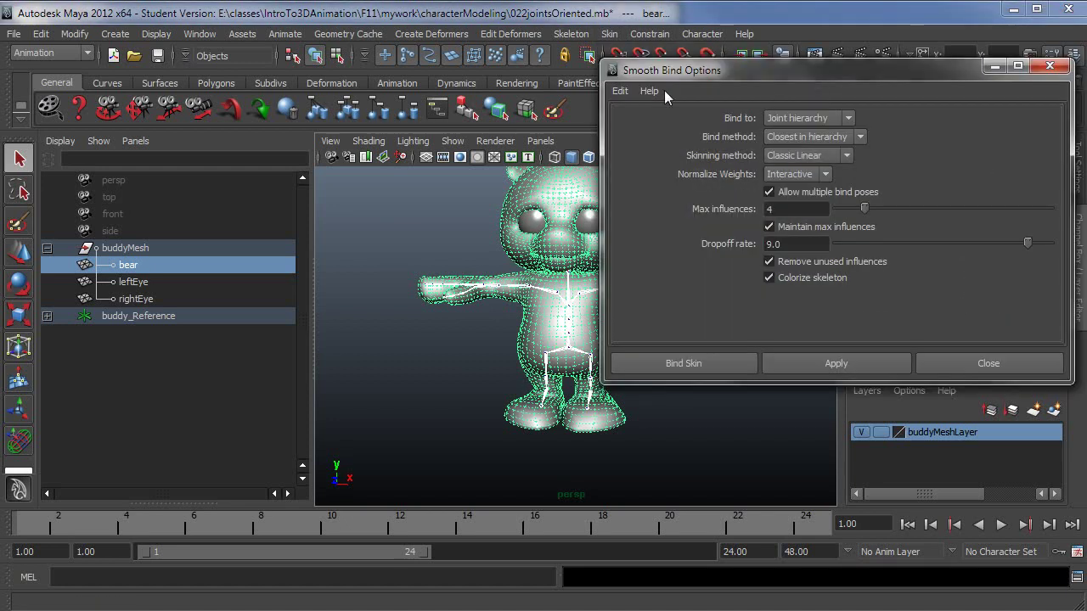
click(623, 90)
click(627, 124)
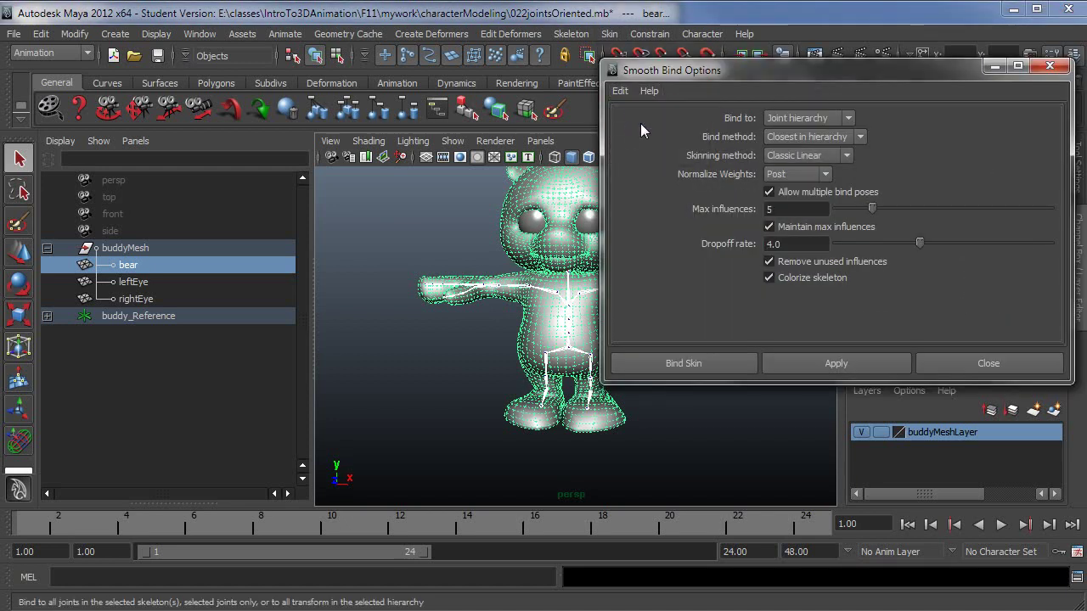
drag(764, 70, 782, 251)
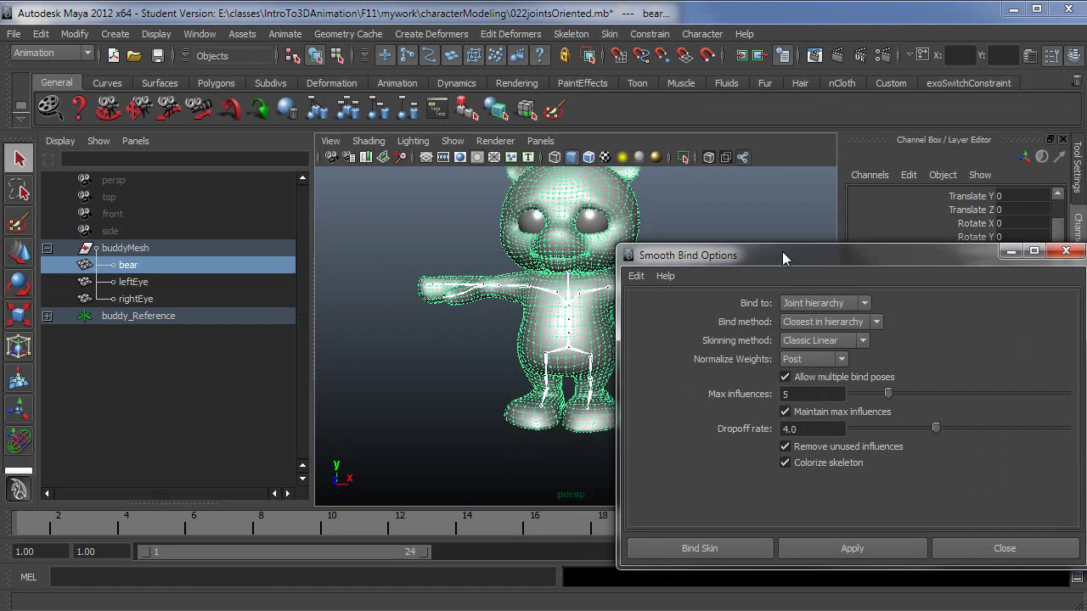
alt+drag(552, 357, 522, 365)
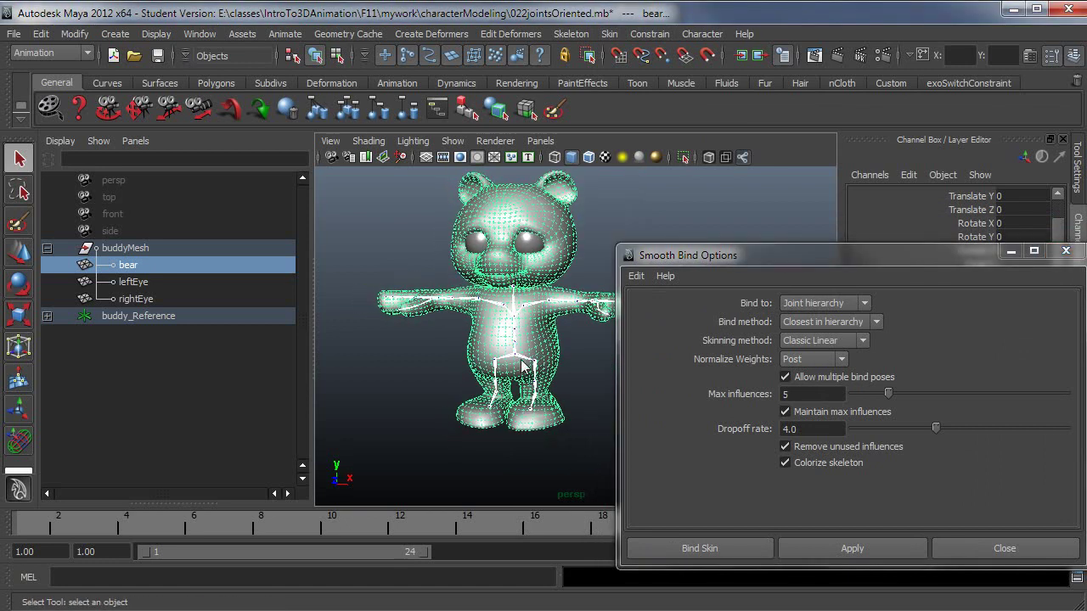
alt+middle_drag(522, 365, 493, 372)
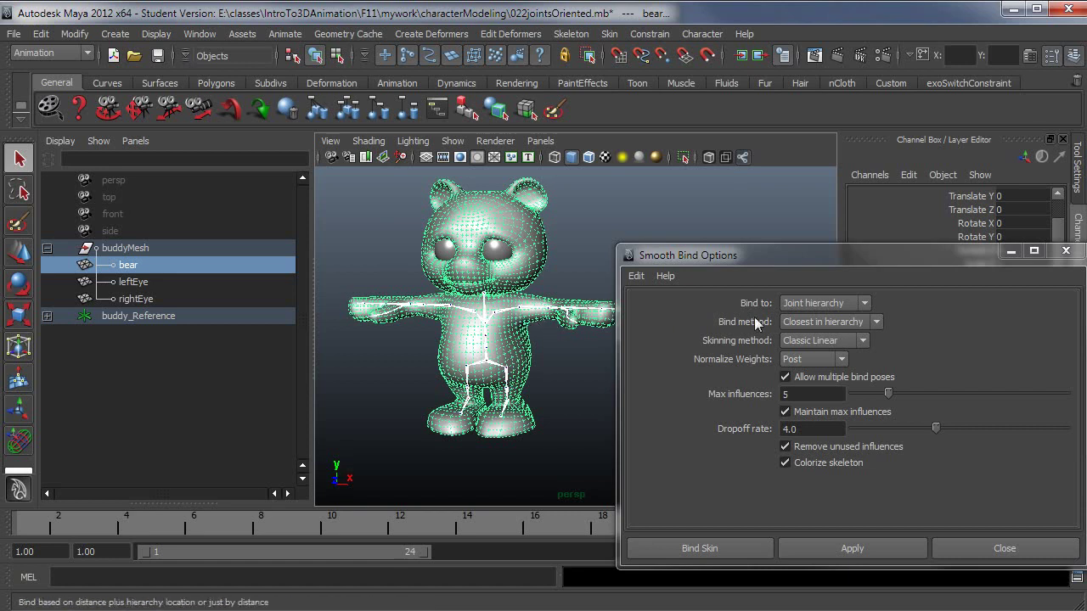
click(822, 304)
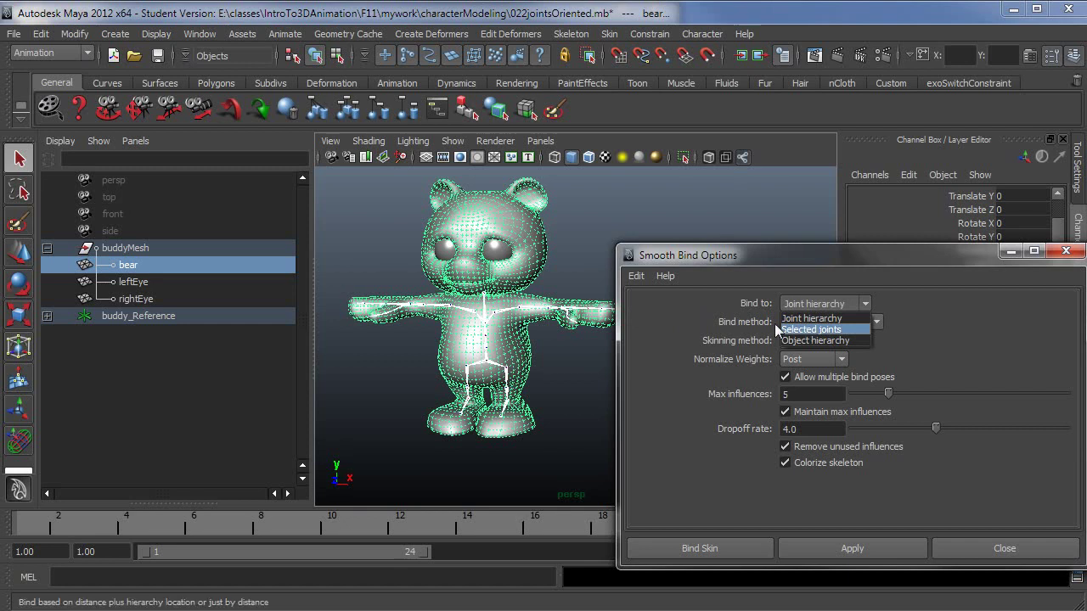
click(798, 320)
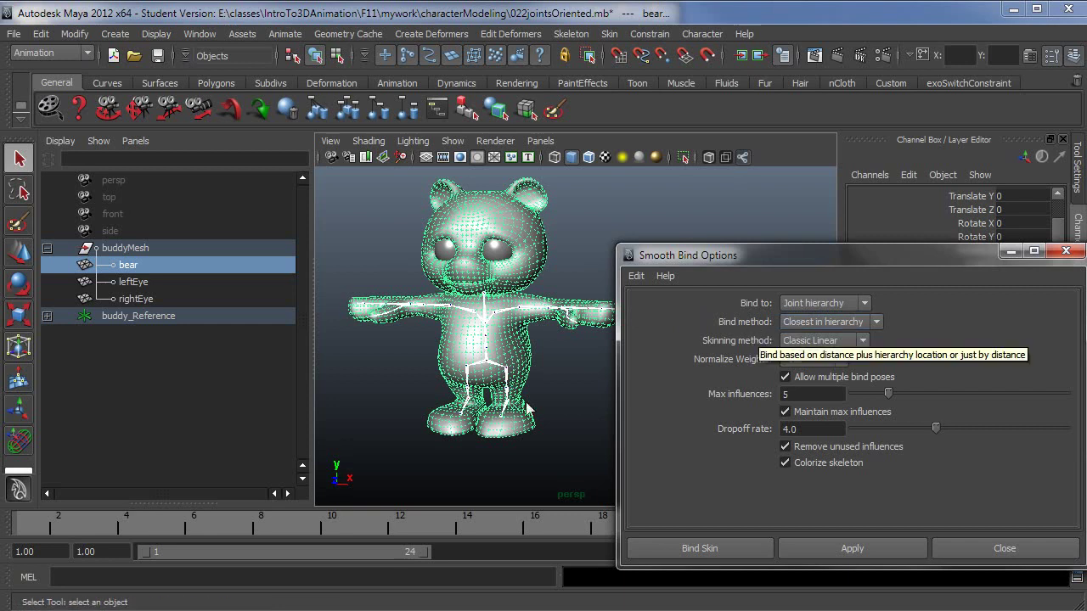
scroll(499, 458, up, 2)
scroll(498, 458, up, 4)
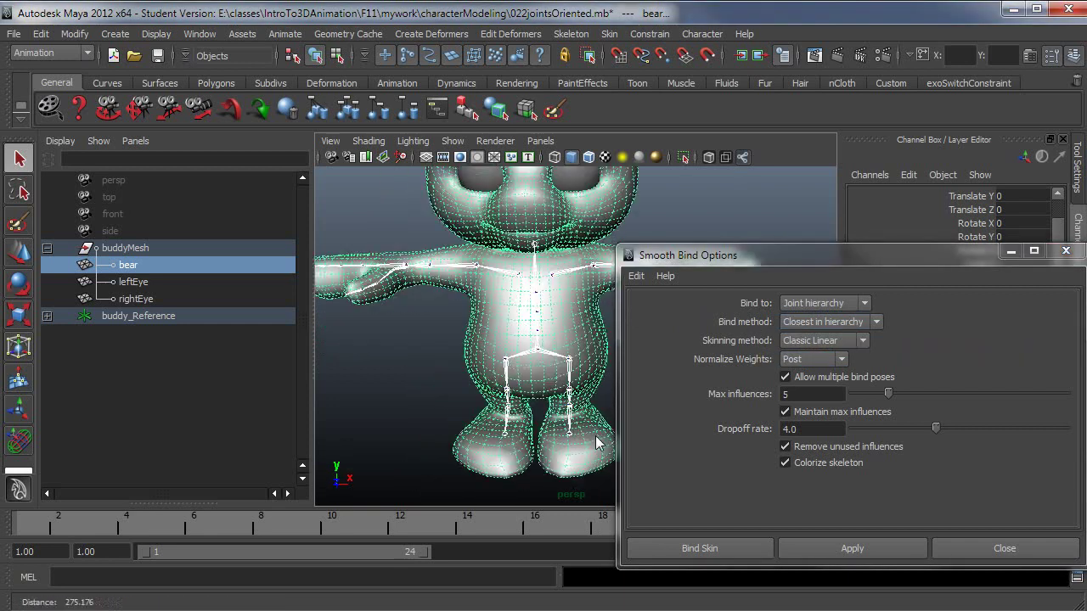
scroll(565, 459, up, 2)
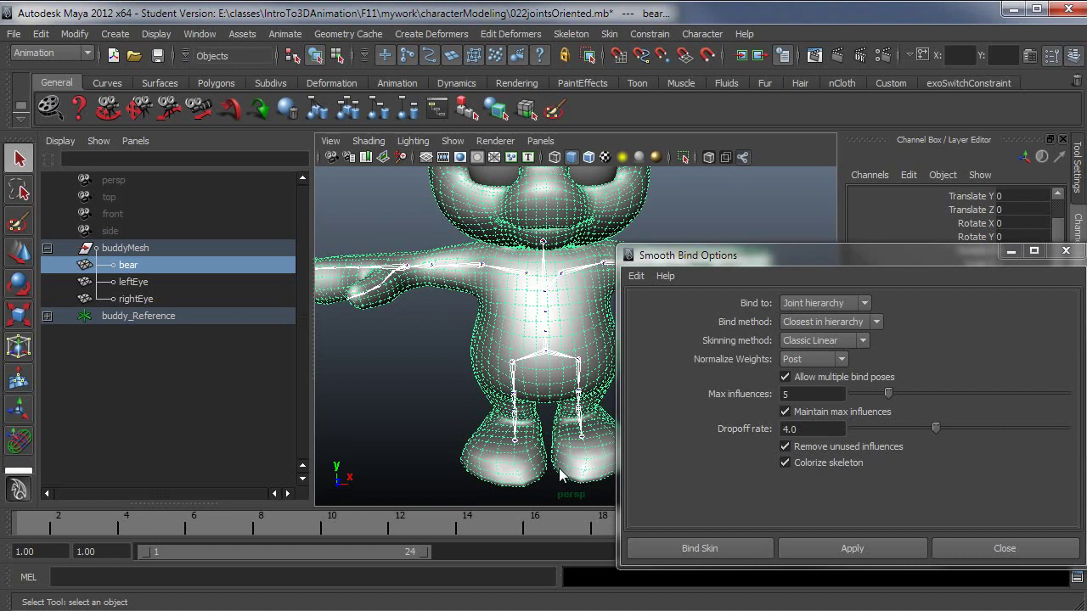
scroll(566, 462, down, 1)
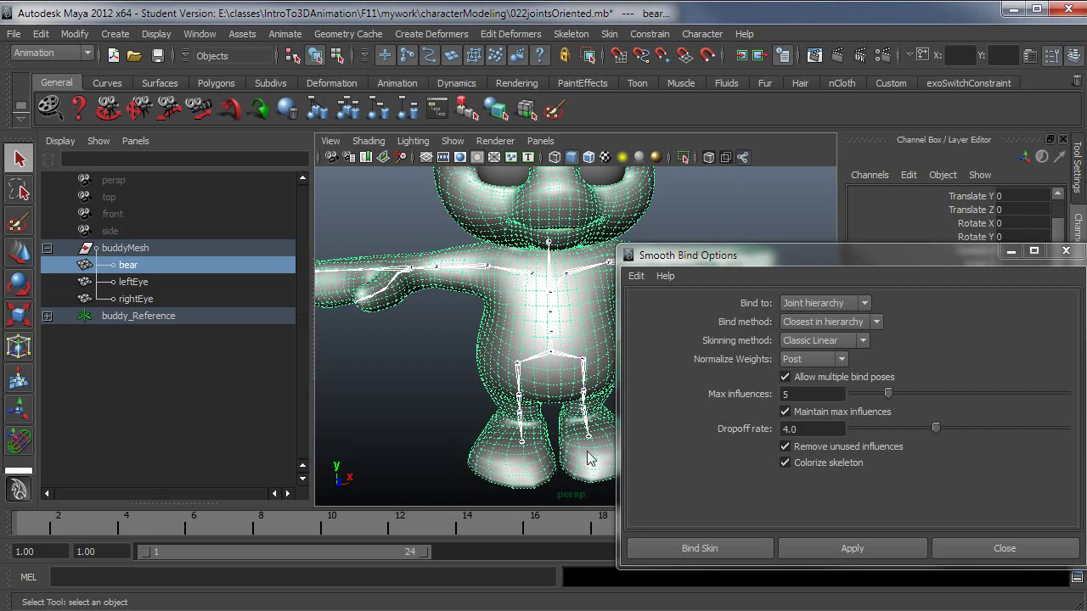
click(861, 323)
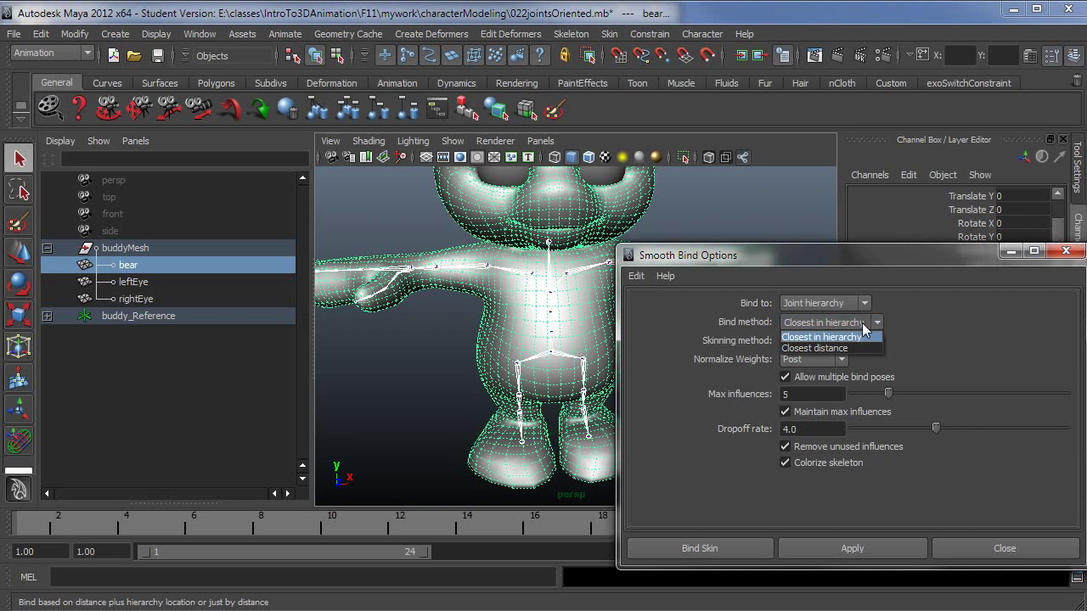
click(863, 324)
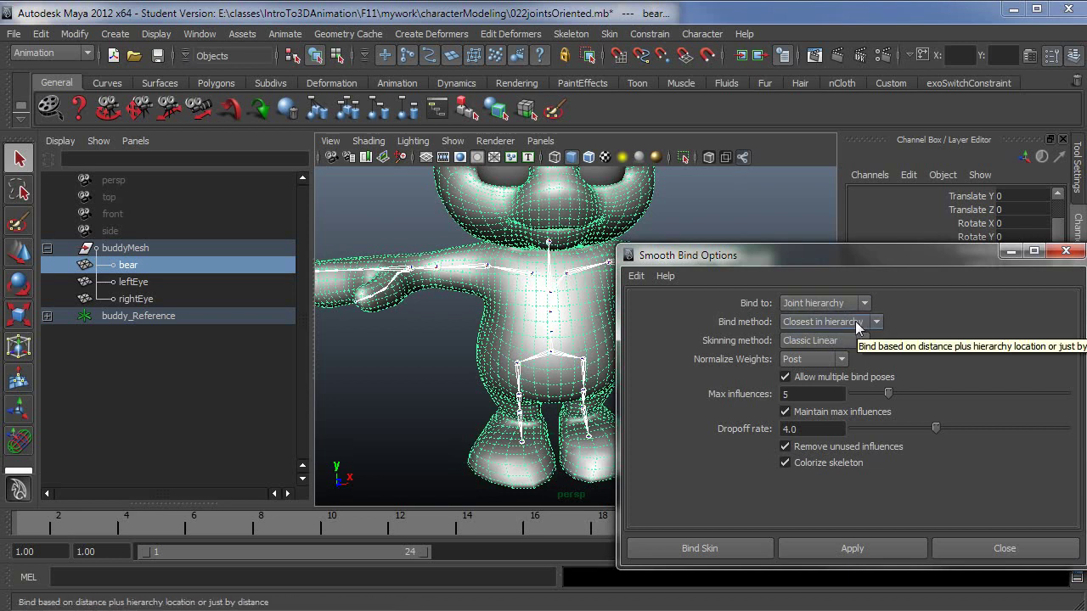
click(834, 341)
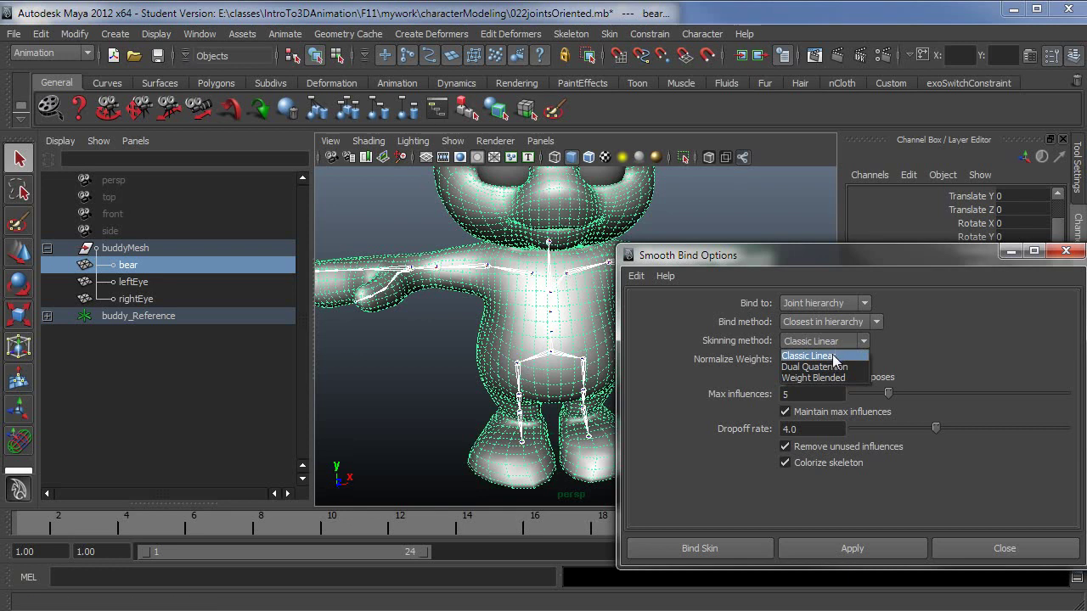
click(832, 356)
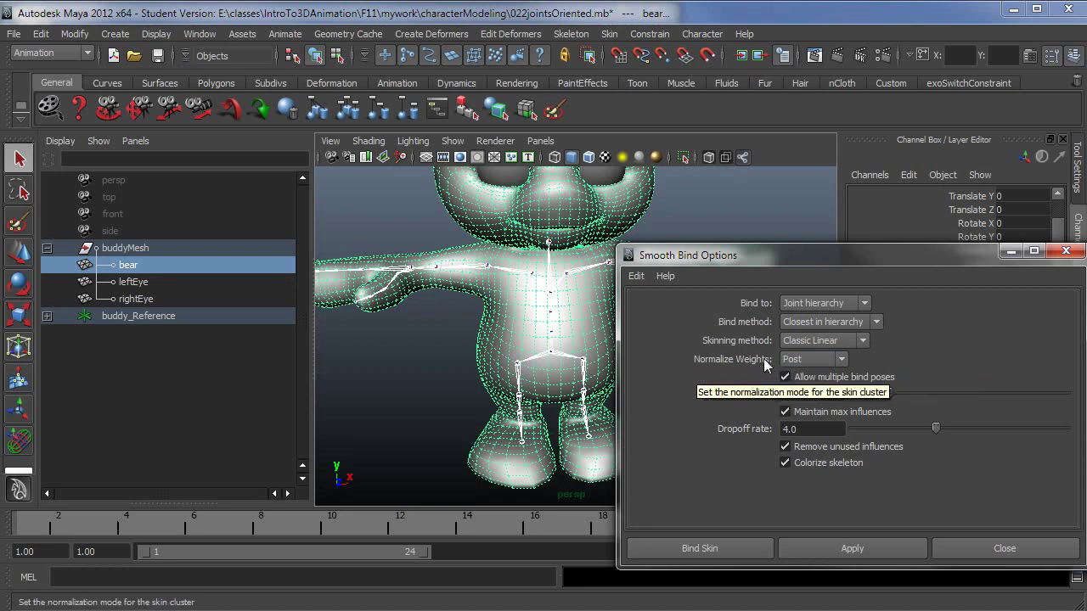
click(819, 360)
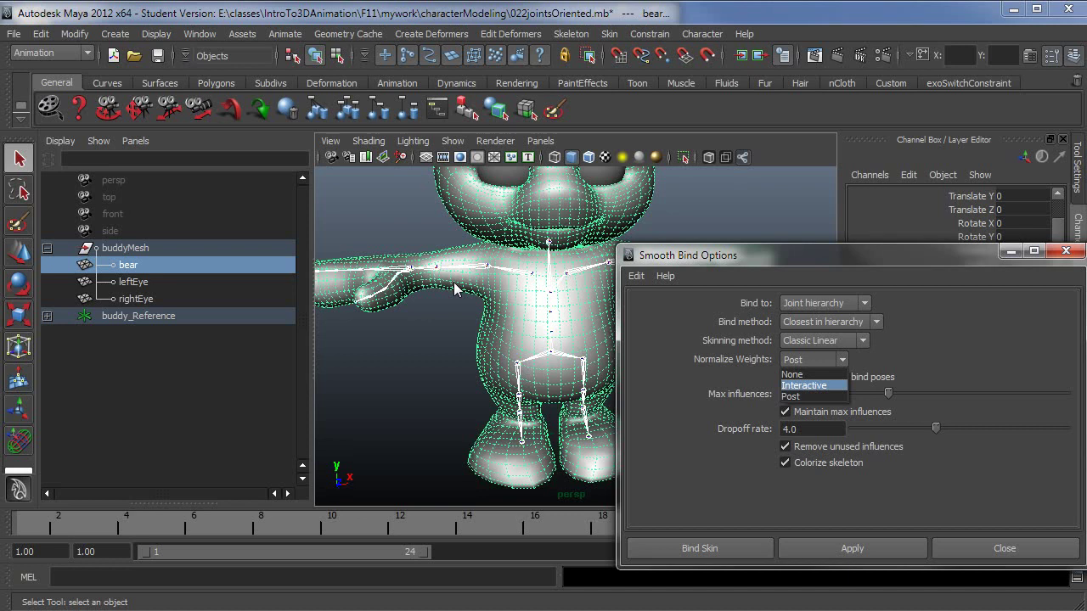
- Set Normalize Weights to Interactive and Max influences to 4, then bind the bear mesh
click(809, 385)
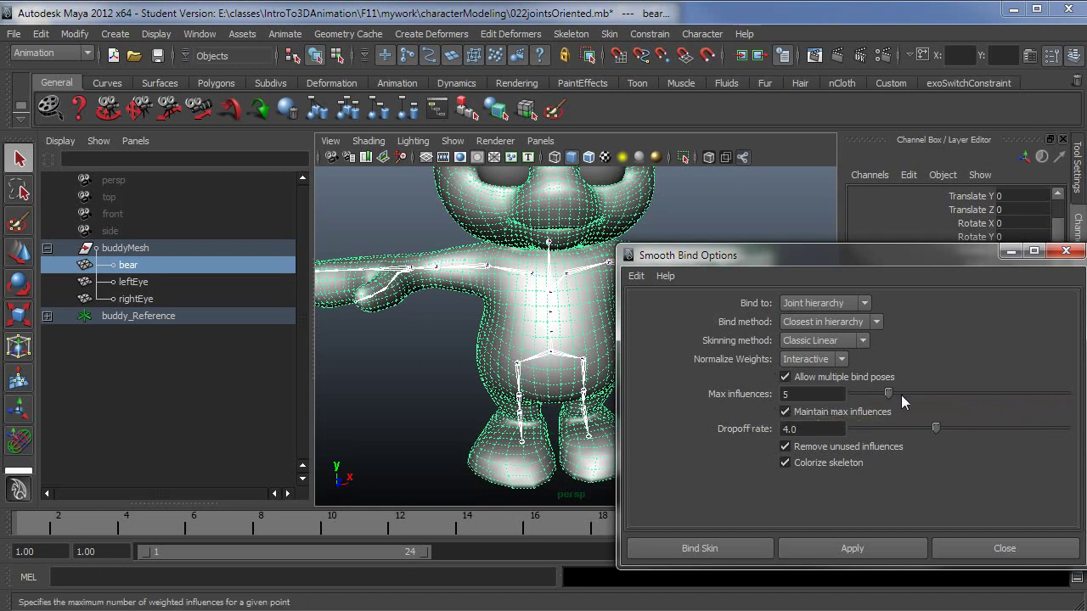
drag(887, 395, 883, 396)
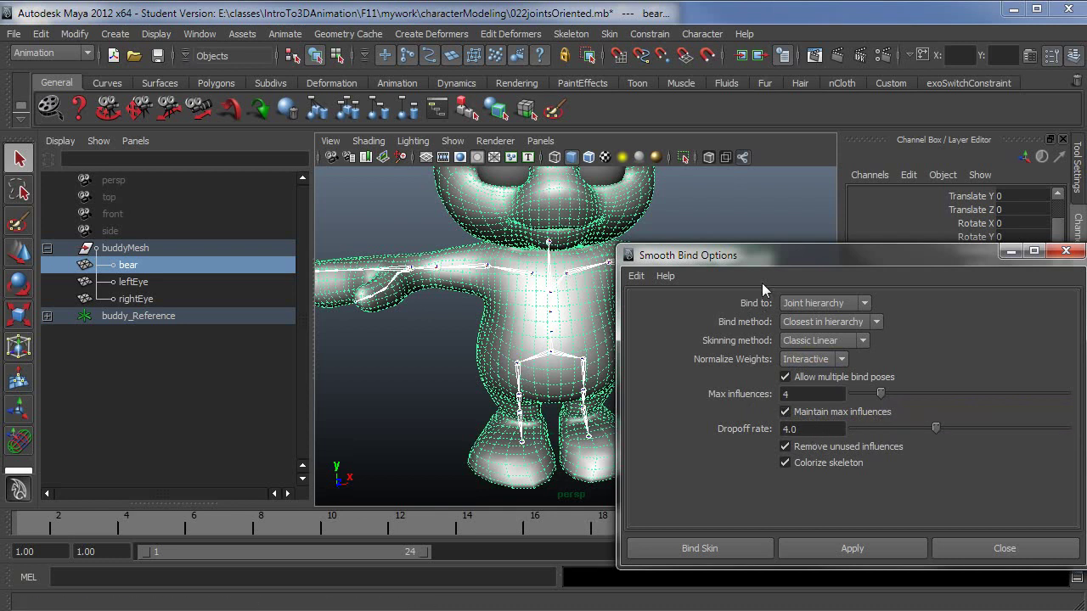
click(730, 548)
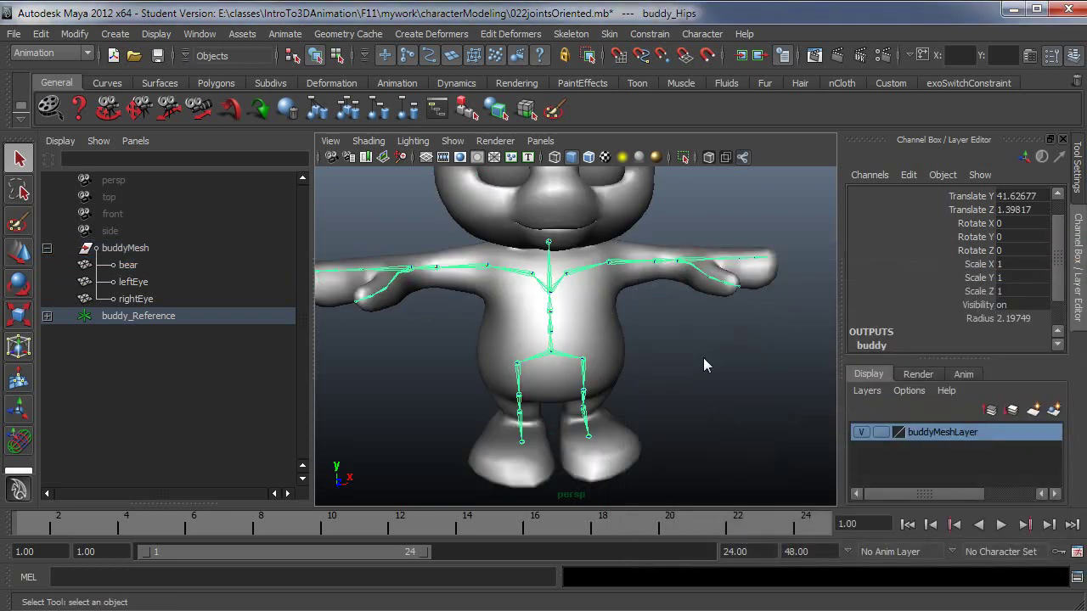
- Bend the left forearm joint about 48.46° to test the shoulder deformation
scroll(667, 382, up, 8)
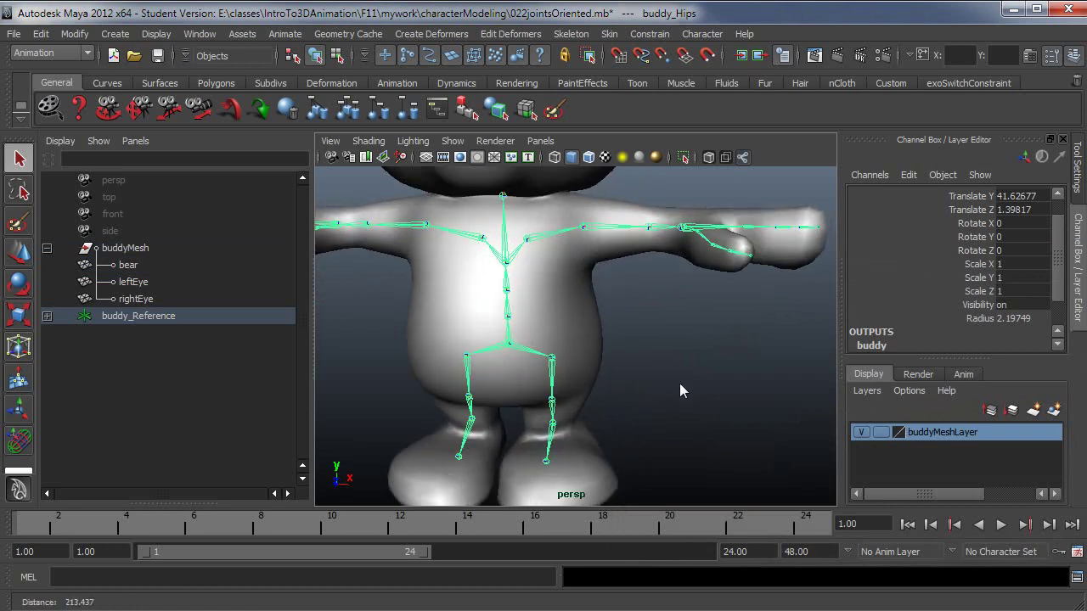
scroll(663, 408, up, 6)
alt+drag(692, 407, 744, 346)
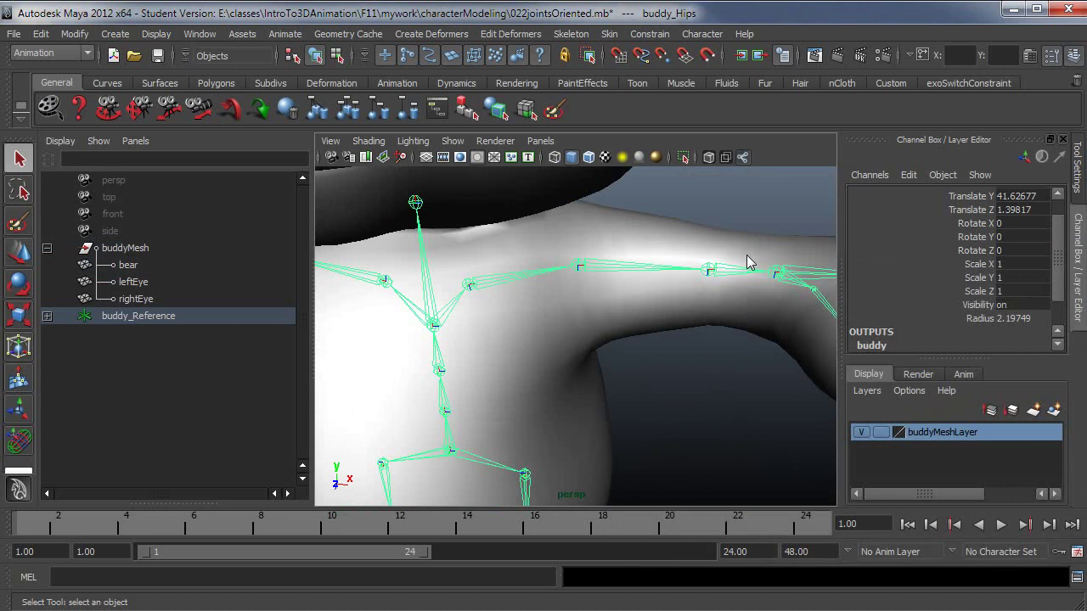
click(746, 285)
key(e)
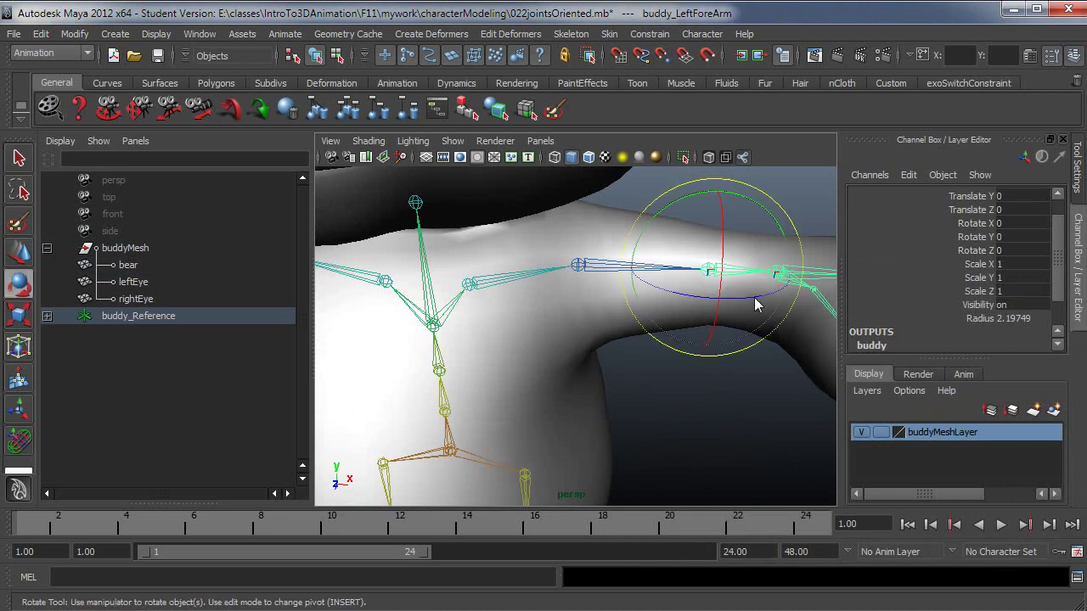
drag(760, 304, 677, 312)
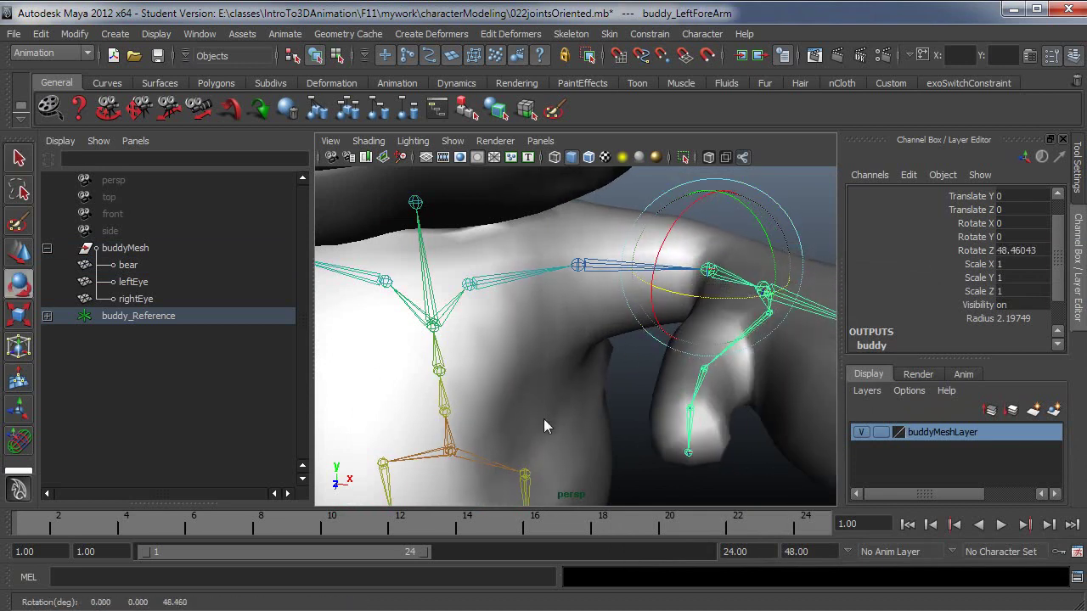
alt+drag(591, 387, 615, 406)
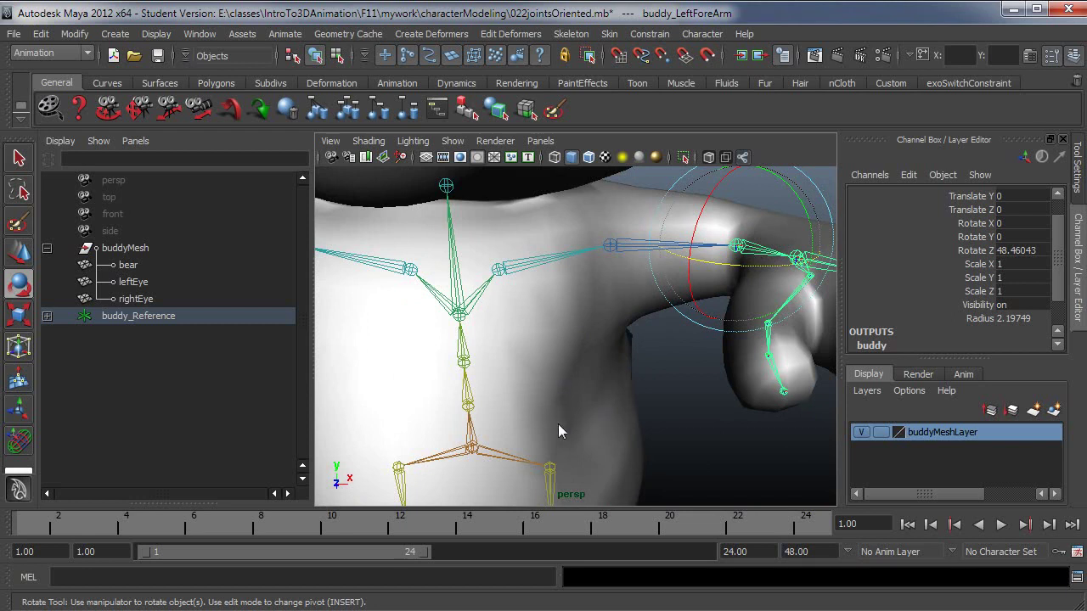
alt+right_drag(649, 422, 653, 420)
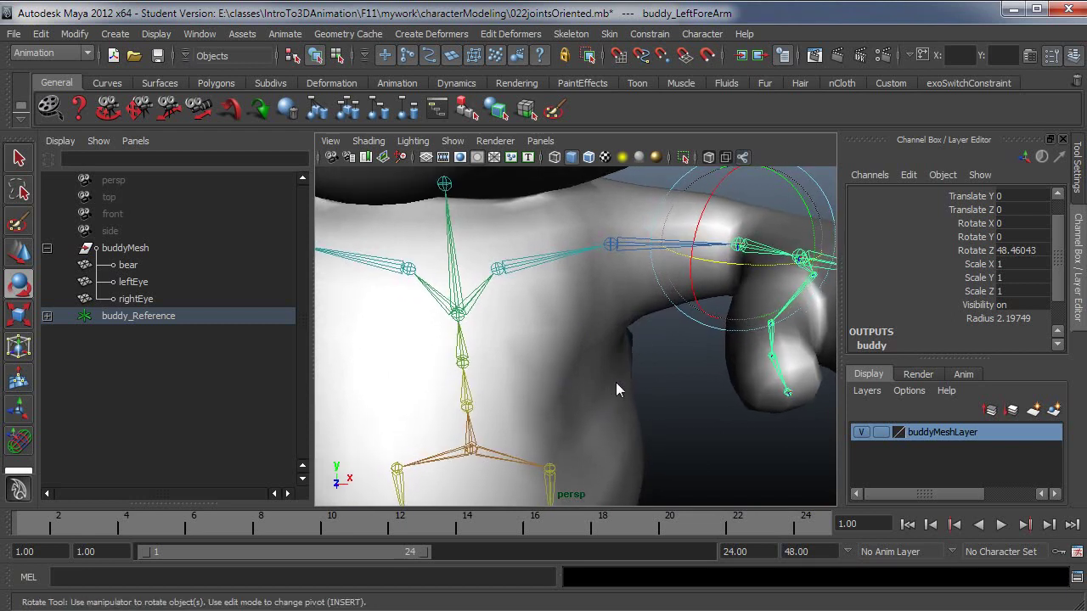
- Undo the forearm bend, then select the bear mesh and frame its chest and shoulders
key(ctrl+z)
key(ctrl+z)
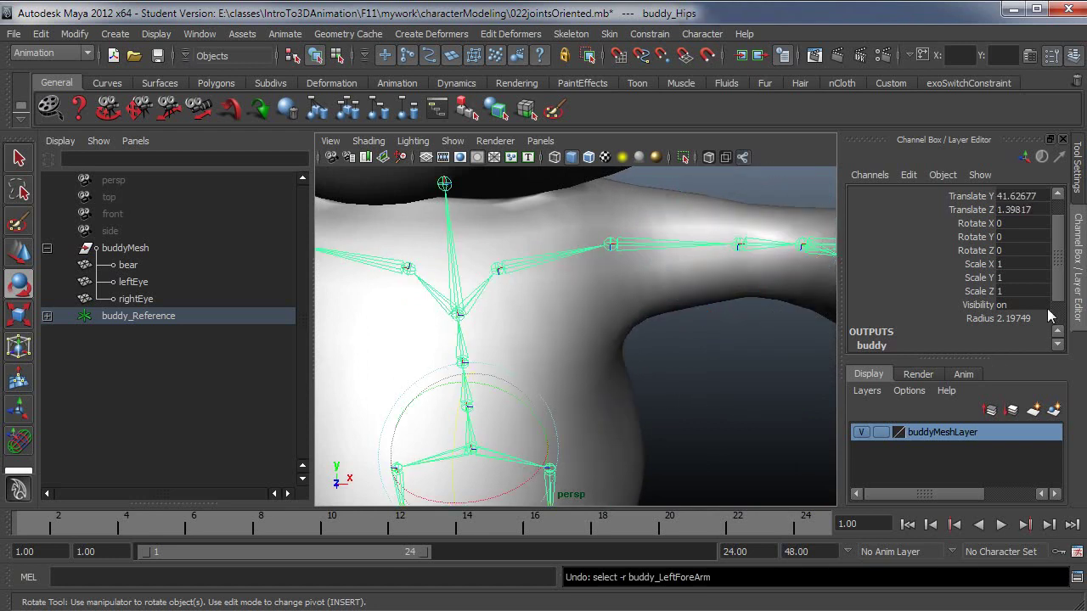
drag(1058, 293, 1059, 324)
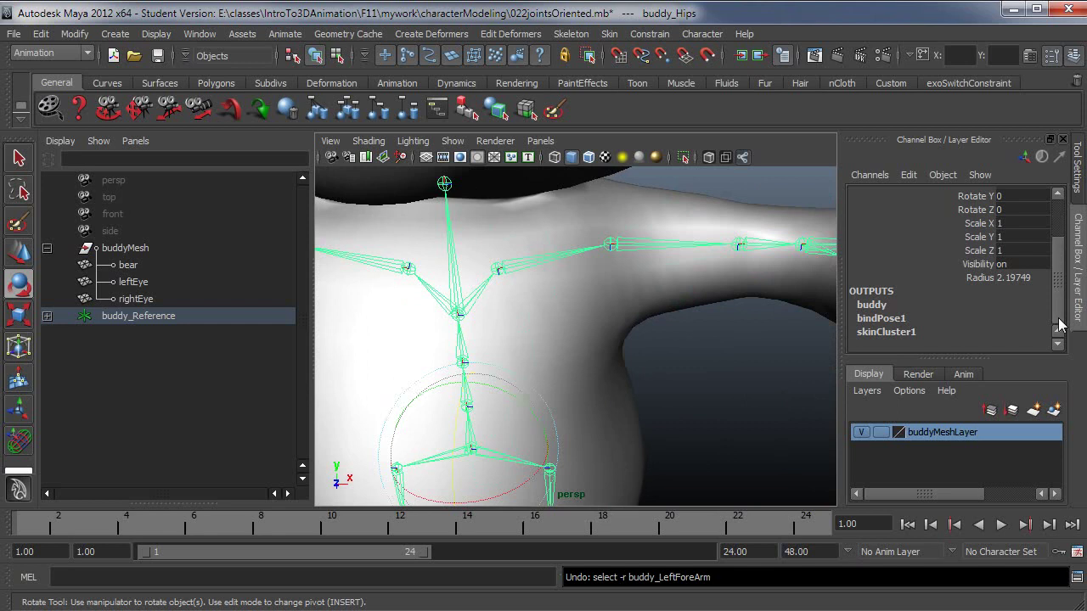
click(790, 289)
alt+drag(790, 289, 652, 399)
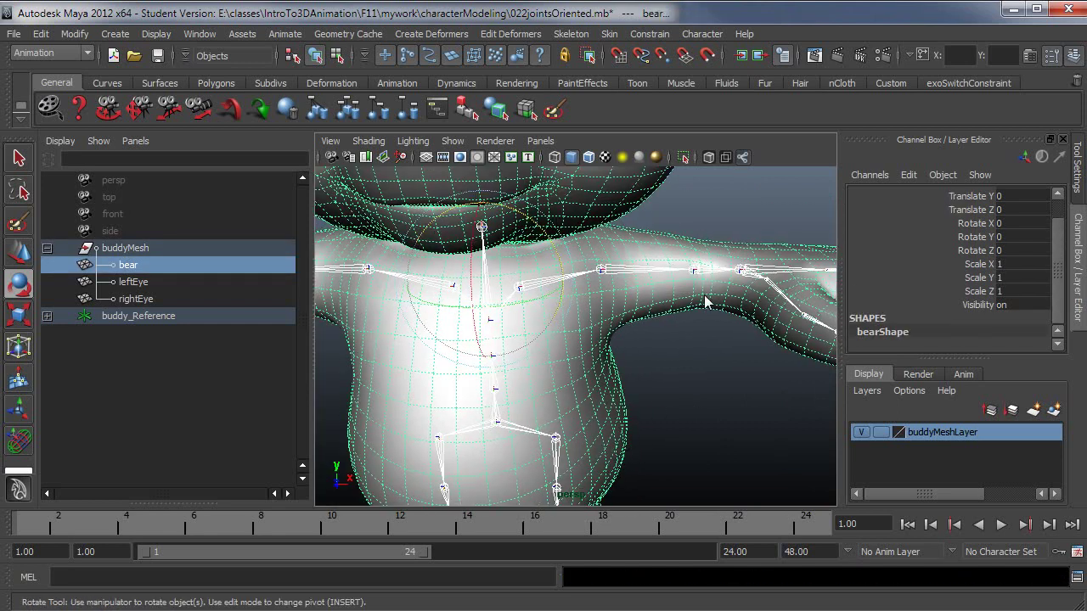
- Rebind the bear mesh with Smooth Bind, changing the dropoff rate to 9.0
click(610, 34)
mouse_move(666, 59)
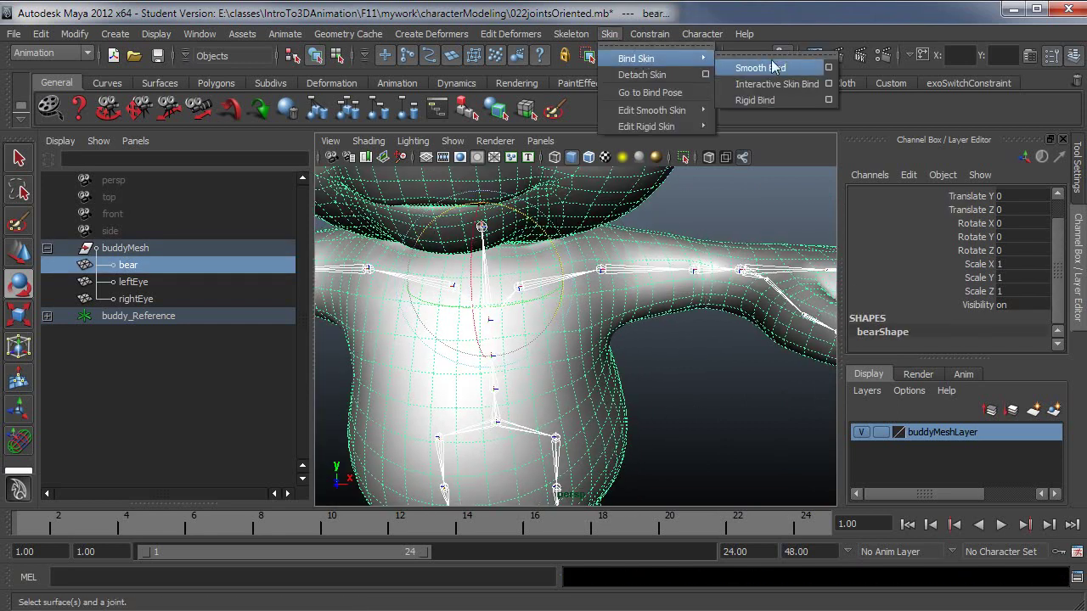
click(832, 66)
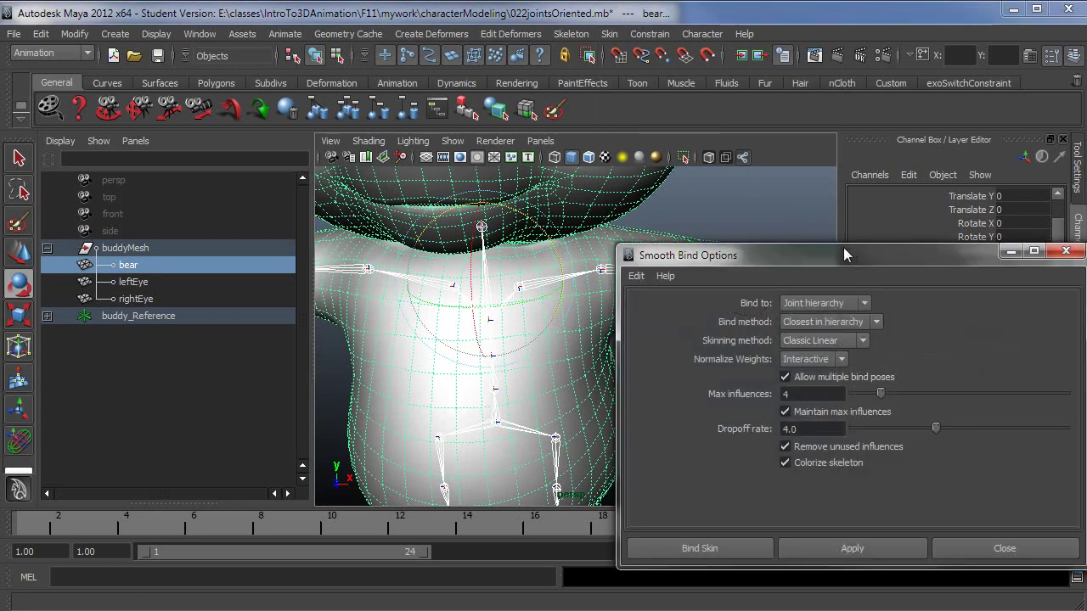
drag(843, 247, 763, 185)
double_click(727, 366)
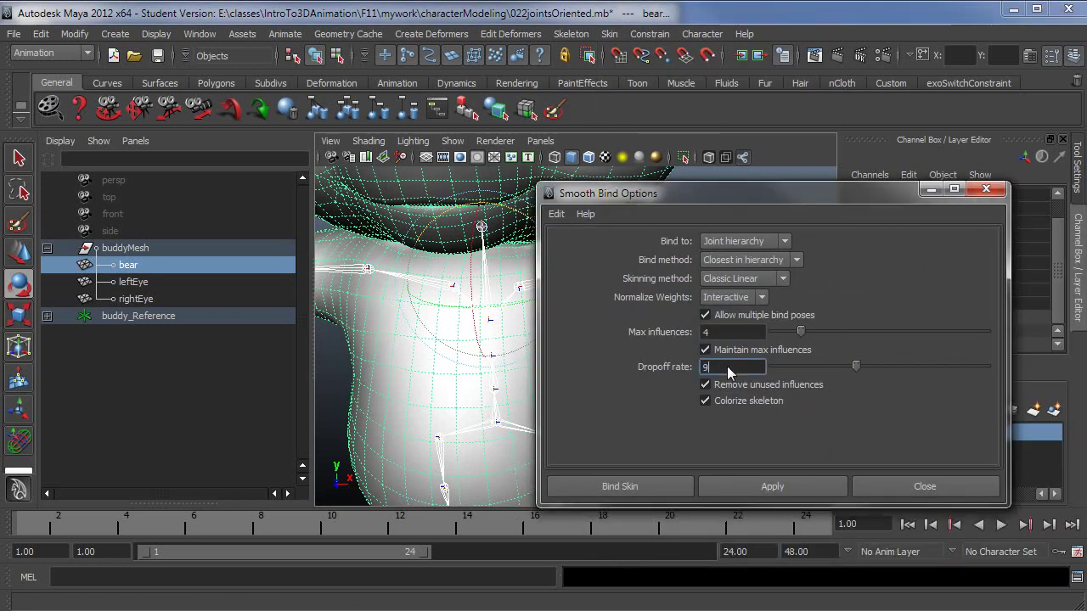
text(9)
key(Return)
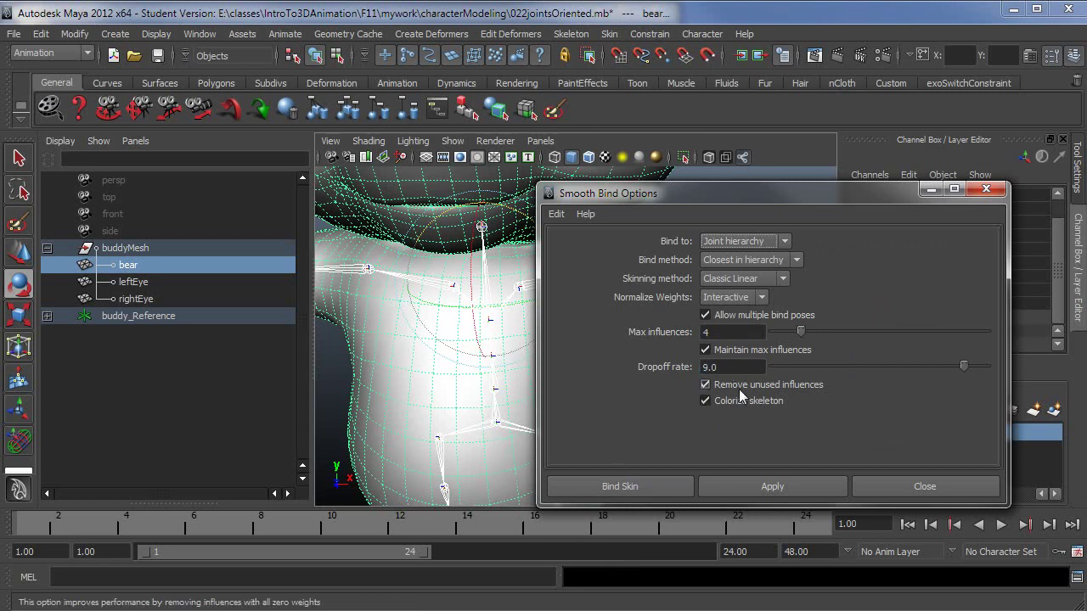
click(654, 486)
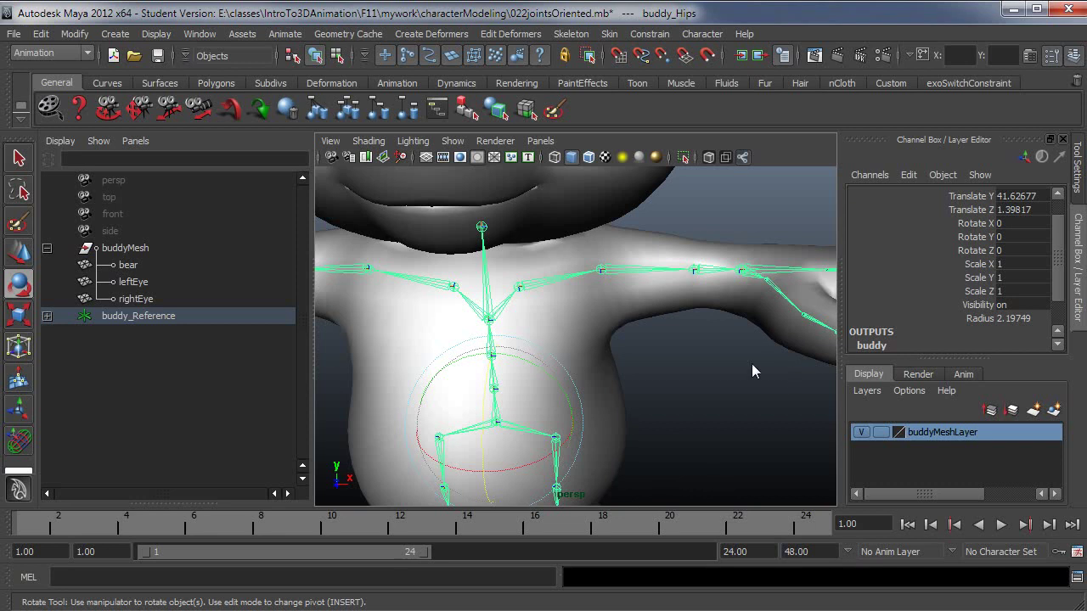
- Bend the left forearm joint up to about 63 degrees to test the skin deformation
scroll(691, 407, up, 3)
click(747, 240)
alt+drag(747, 239, 758, 334)
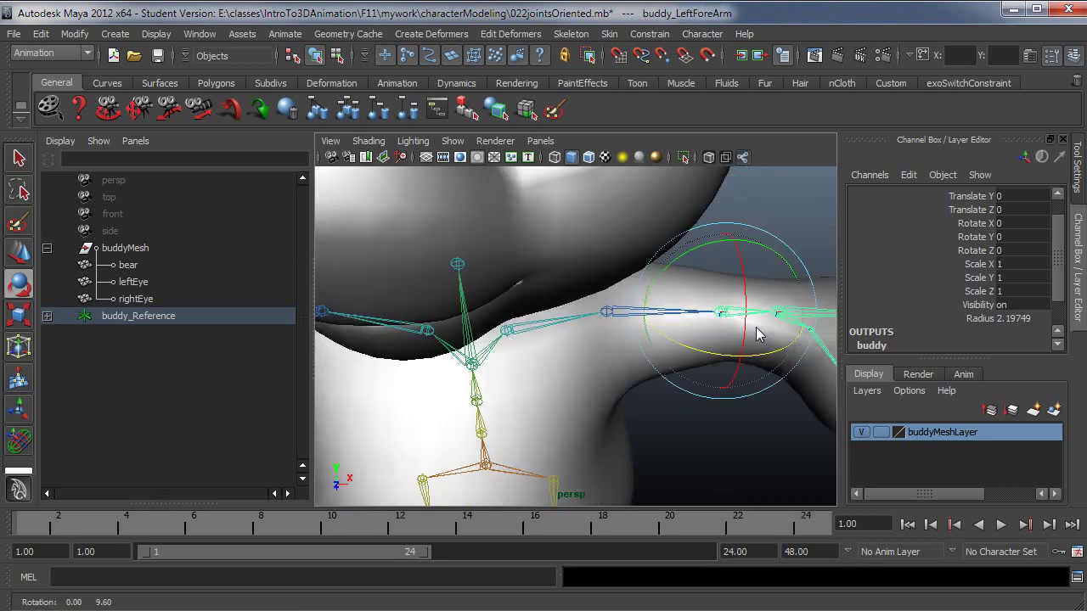
drag(758, 379, 696, 399)
alt+middle_drag(696, 399, 672, 358)
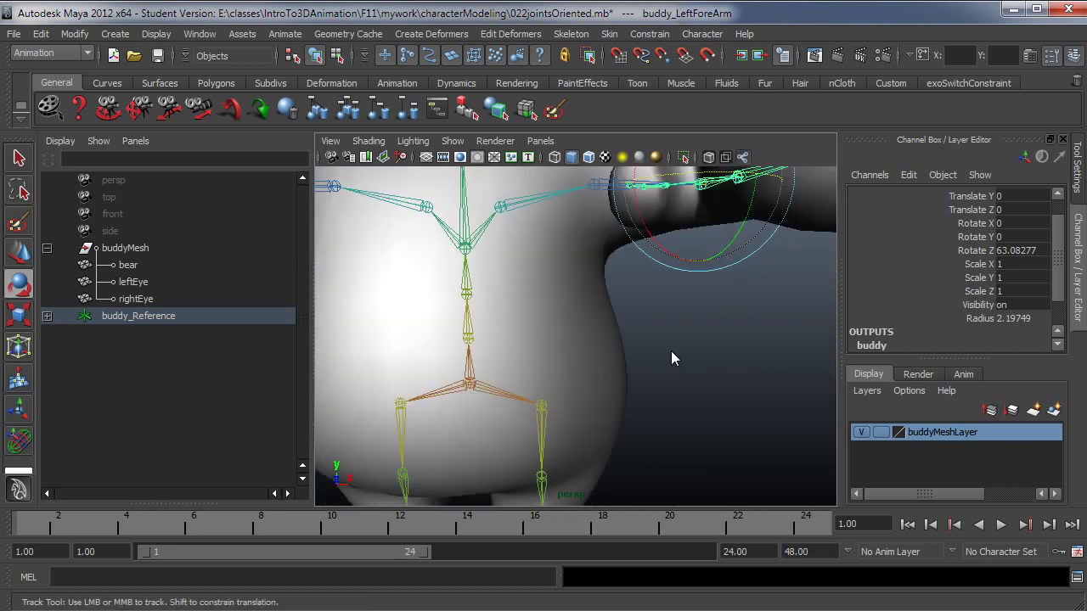
alt+drag(671, 359, 639, 350)
alt+middle_drag(736, 245, 733, 299)
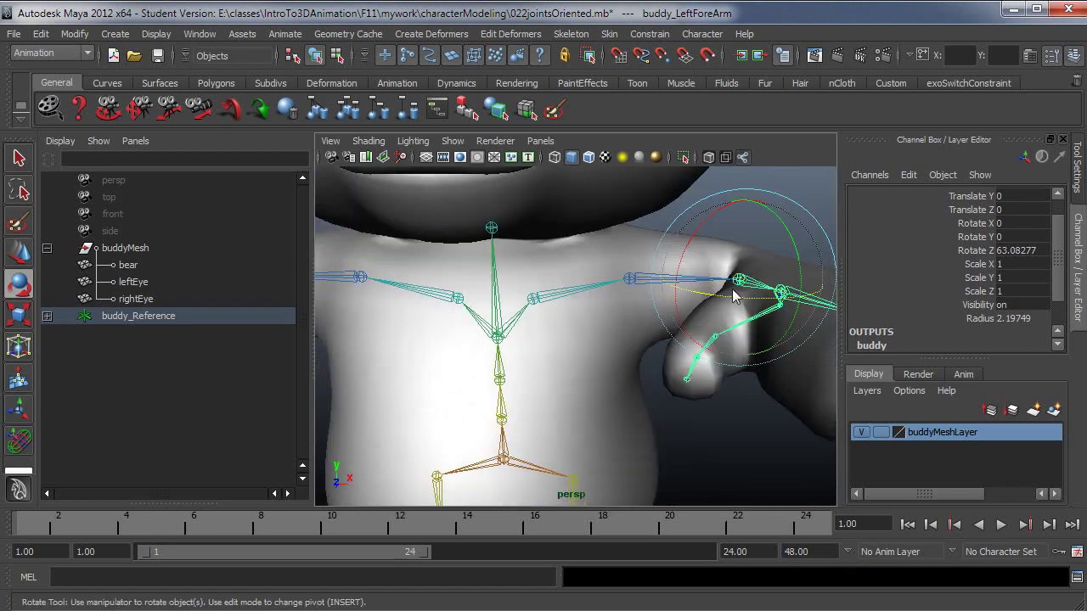
drag(732, 303, 633, 412)
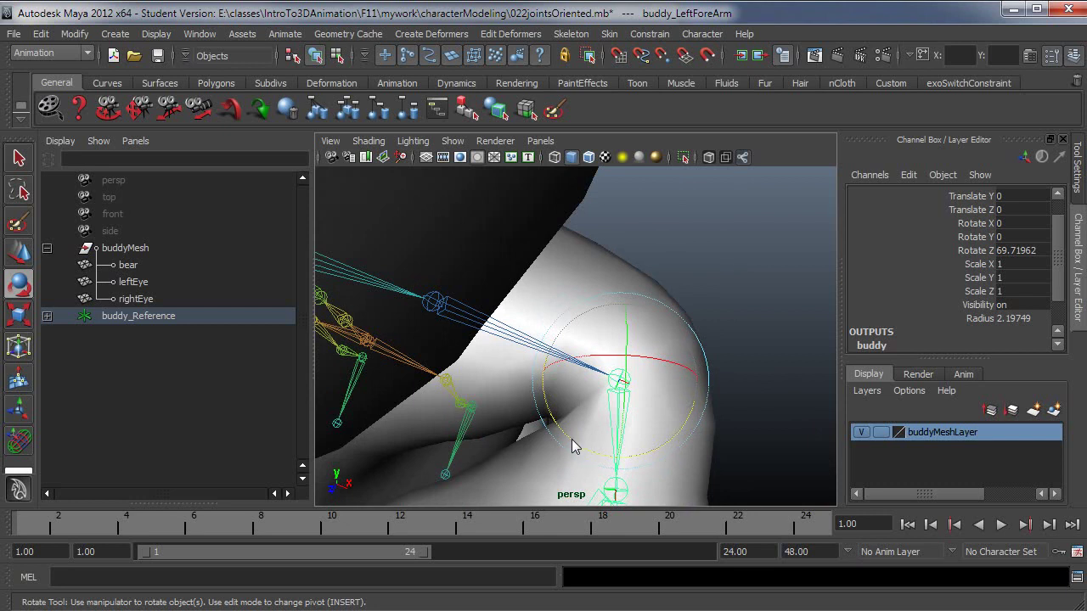
mouse_move(572, 439)
mouse_down()
mouse_move(611, 395)
mouse_move(582, 454)
mouse_move(570, 459)
mouse_move(556, 434)
mouse_up()
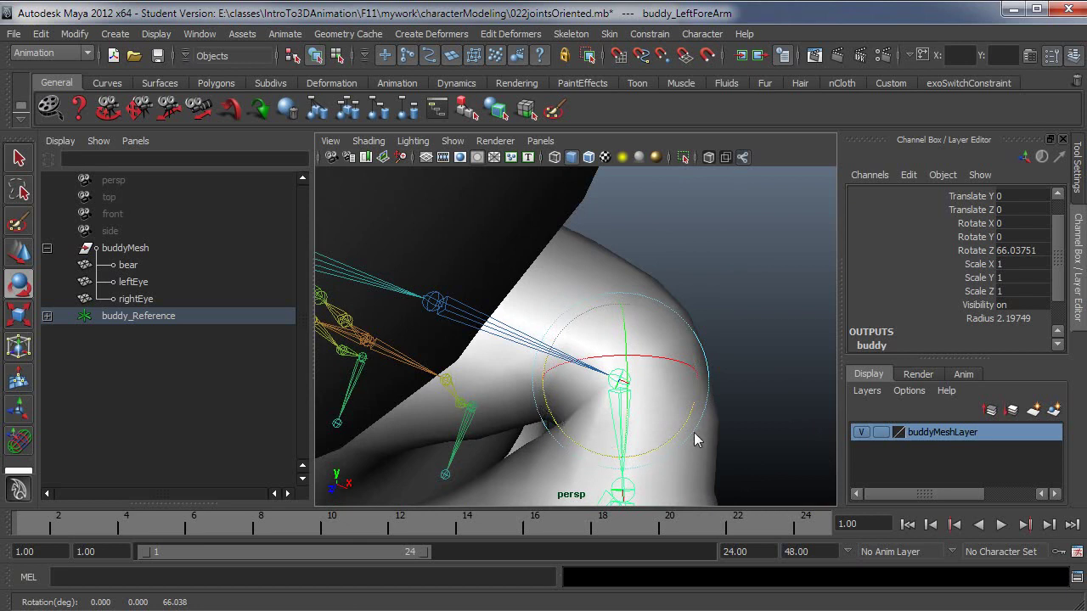
- Set the forearm's Rotate Z to 0 to straighten the arm, then frame the whole bear
double_click(1033, 249)
text(0)
key(Return)
alt+drag(670, 356, 581, 276)
scroll(708, 382, down, 5)
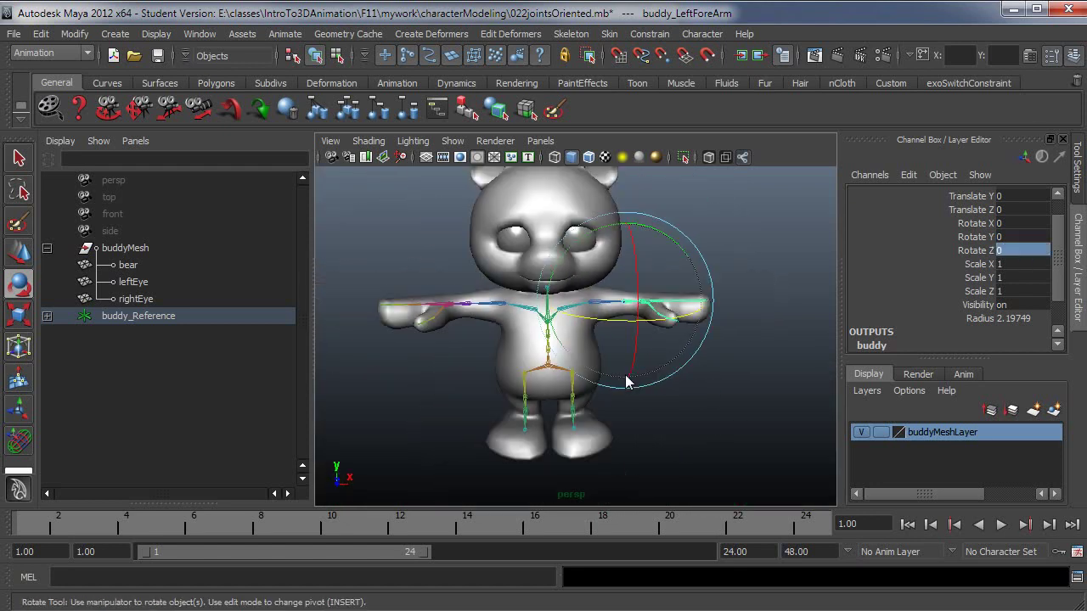
alt+middle_drag(626, 381, 647, 410)
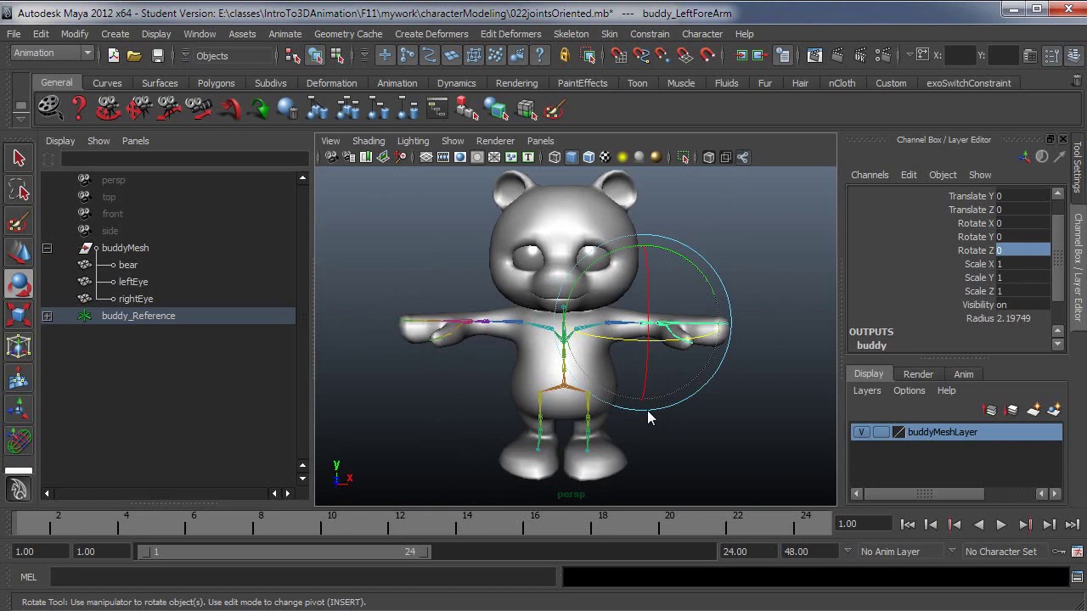
- Switch from the Rotate tool back to the Select tool with Q
key(q)
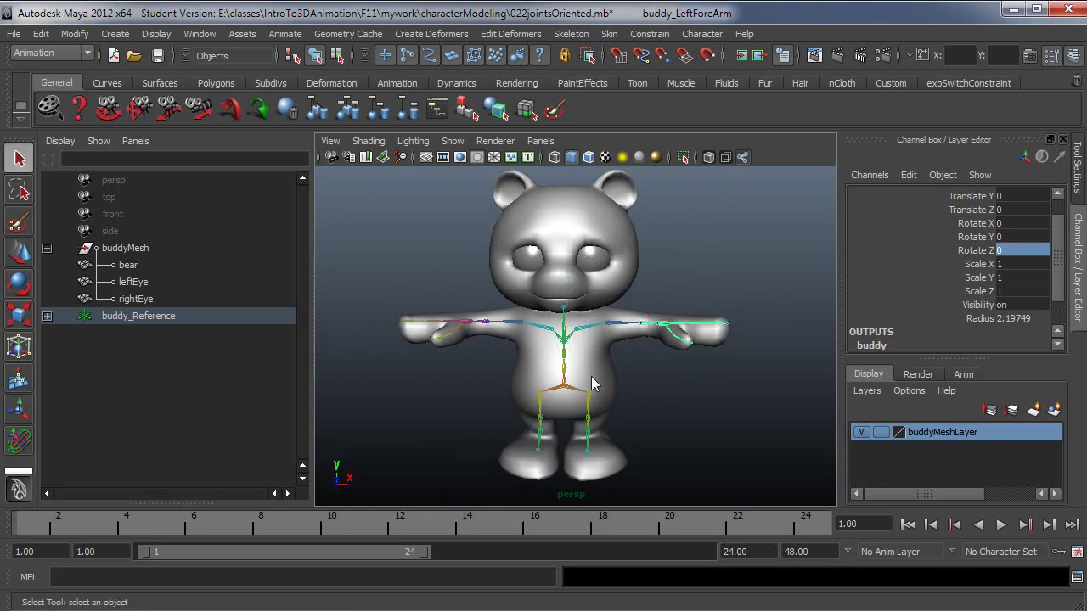